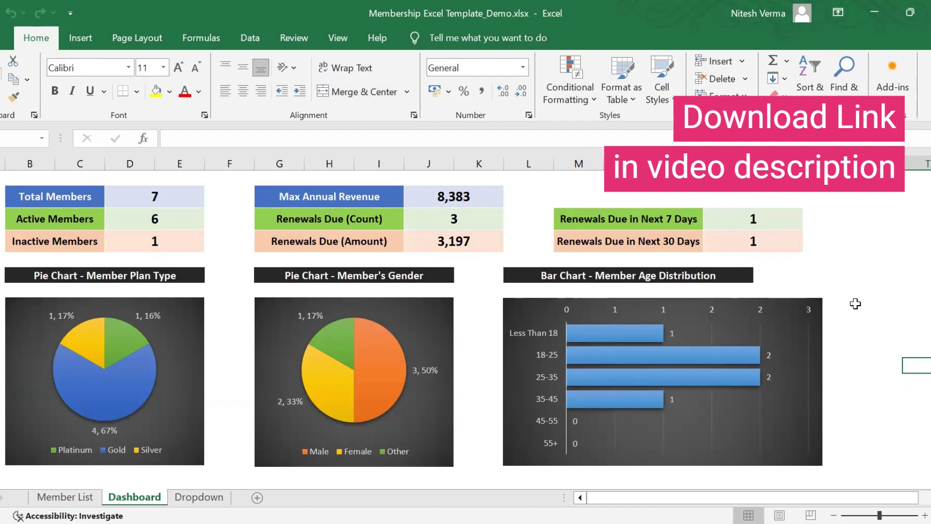
left_click(221, 274)
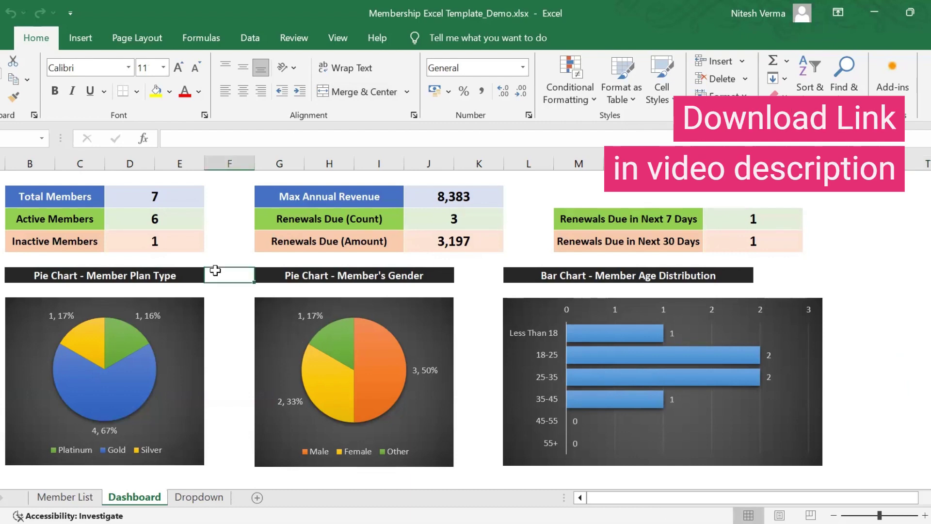
left_click(220, 305)
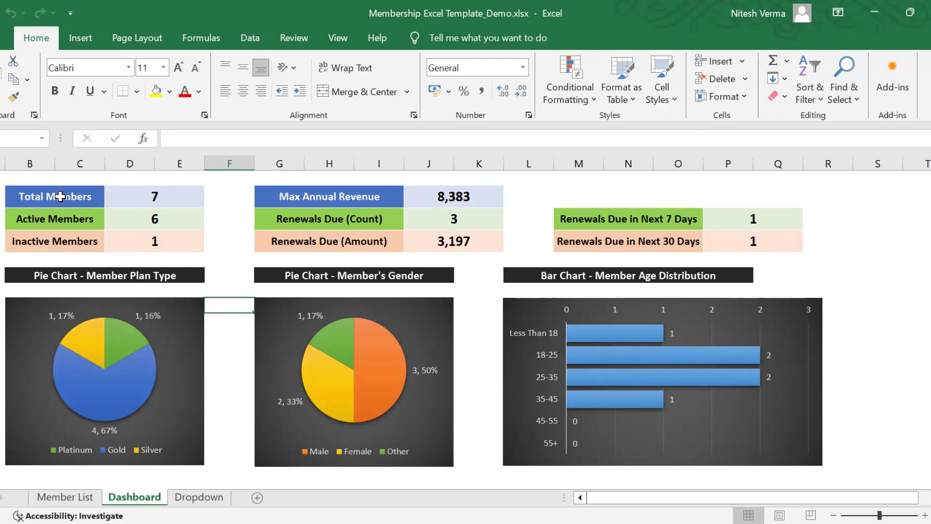
Inspect the formulas behind Total Members, Inactive Members and Active Members on the Dashboard sheet.
left_click(172, 199)
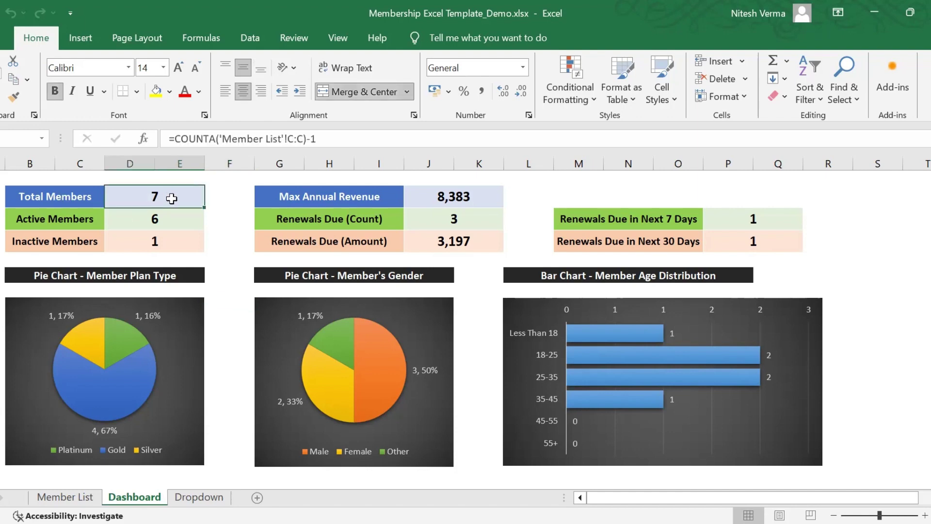
left_click(173, 243)
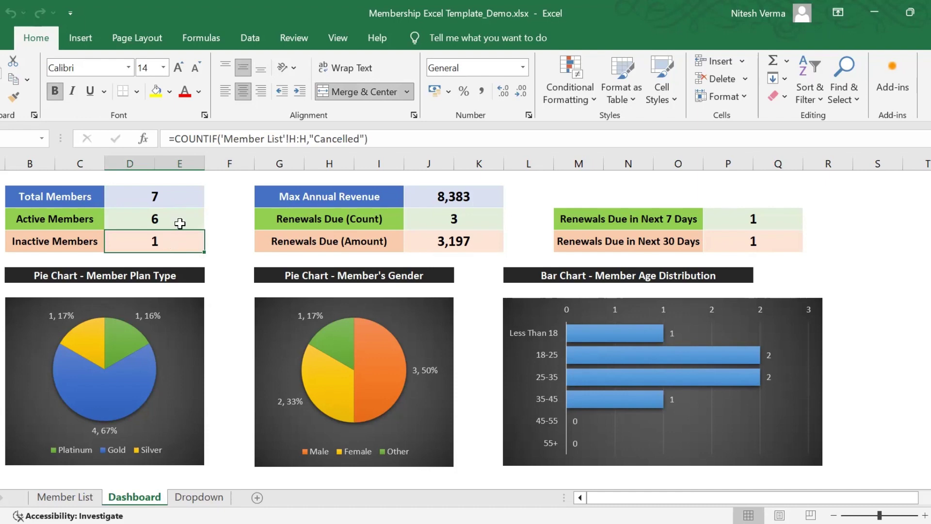
left_click(180, 223)
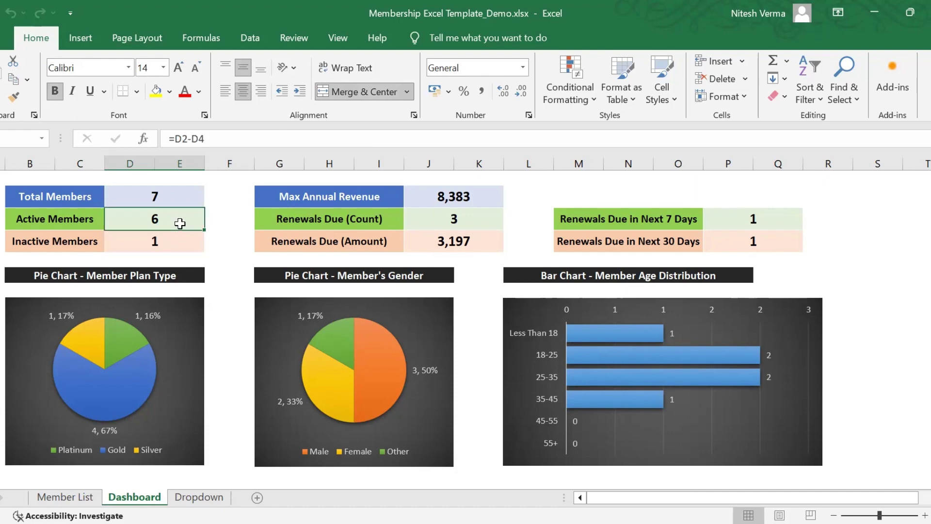
Inspect the formulas for Renewals Due (Count), renewals in the next 7 and 30 days, Renewals Due (Amount) and Max Annual Revenue.
left_click(465, 218)
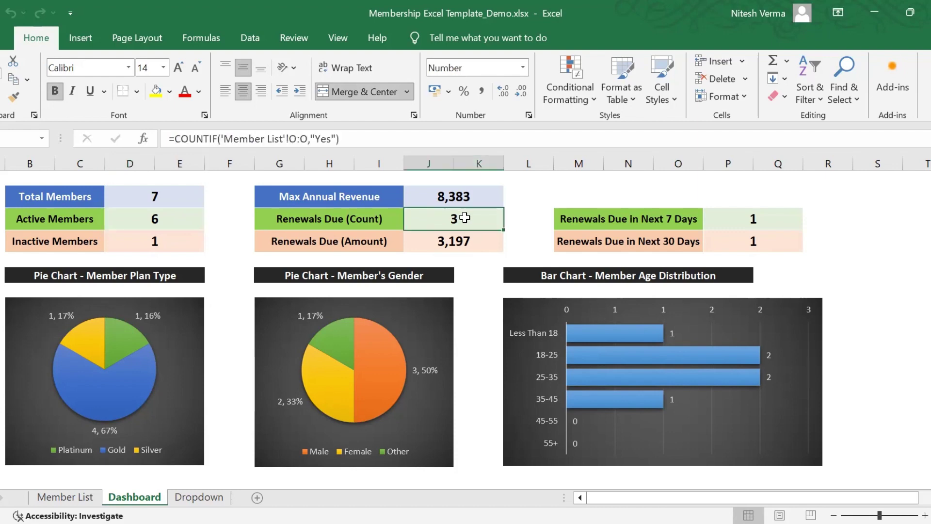
left_click(766, 222)
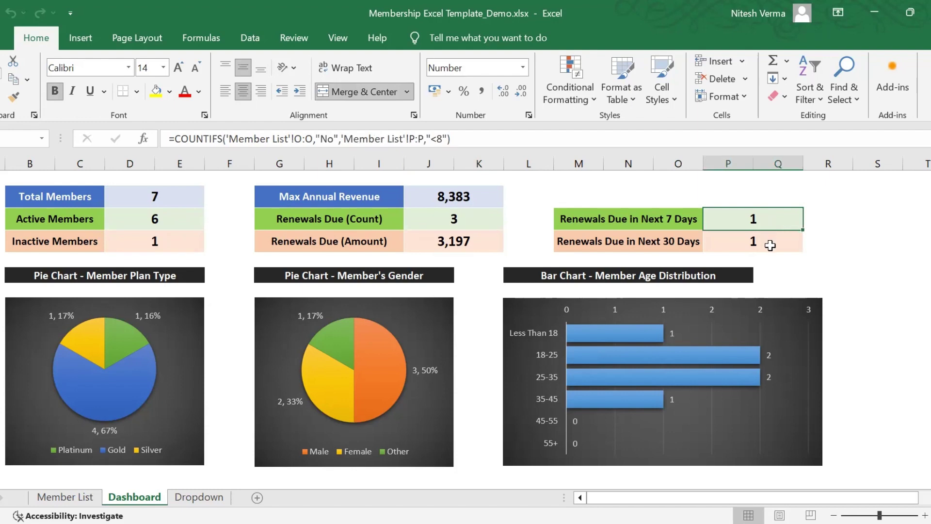
left_click(770, 246)
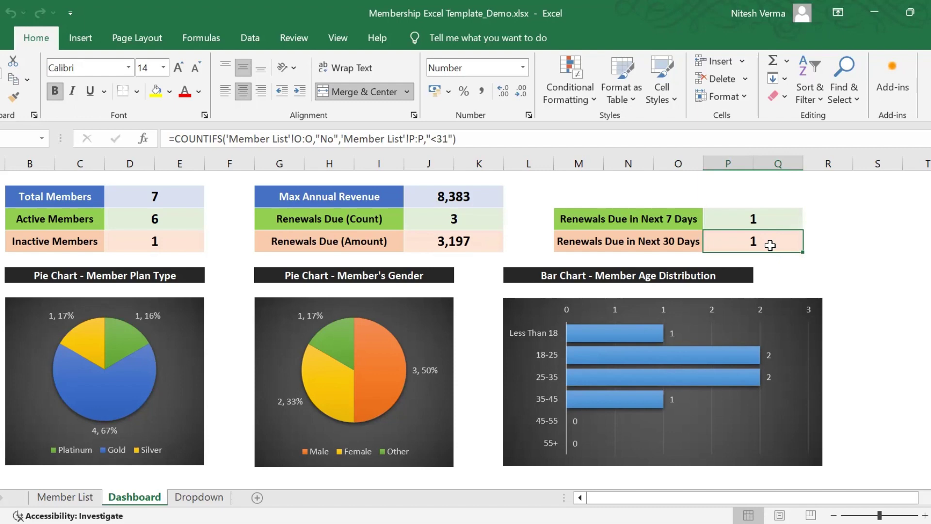
left_click(483, 246)
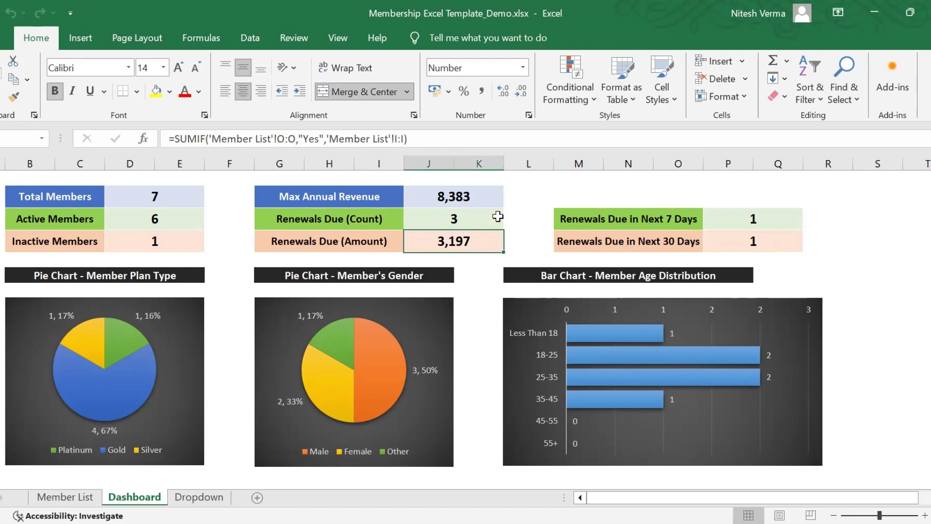
left_click(489, 198)
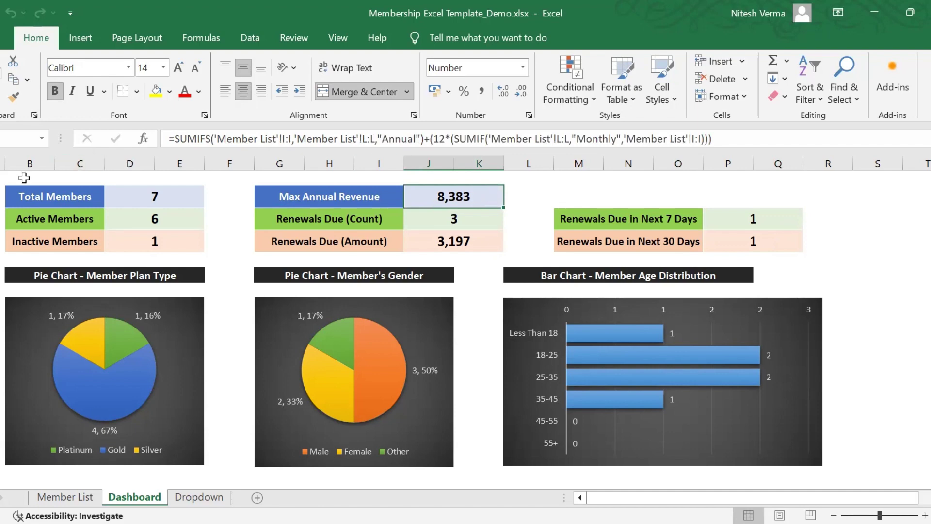
Select the whole summary block above the dashboard charts and review its member, revenue and renewal figures once more.
left_click_drag(7, 177, 798, 261)
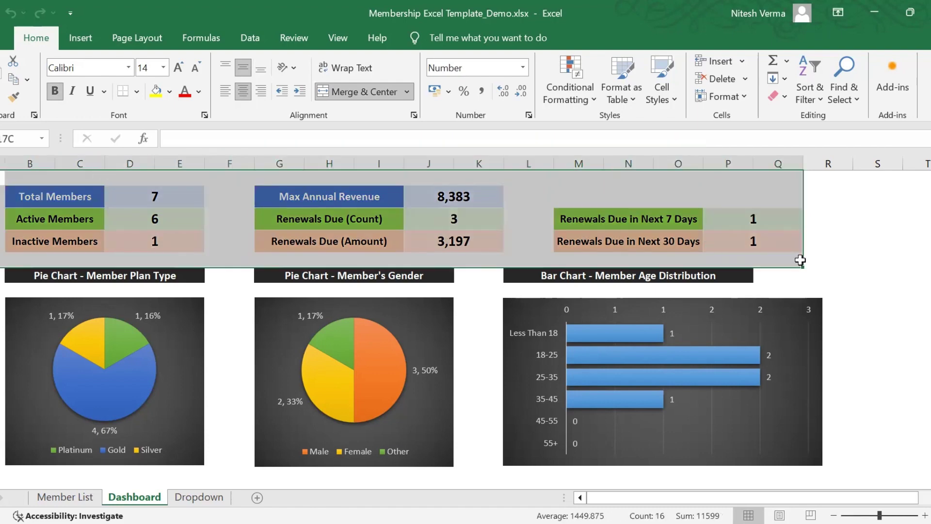
left_click(900, 260)
left_click(454, 193)
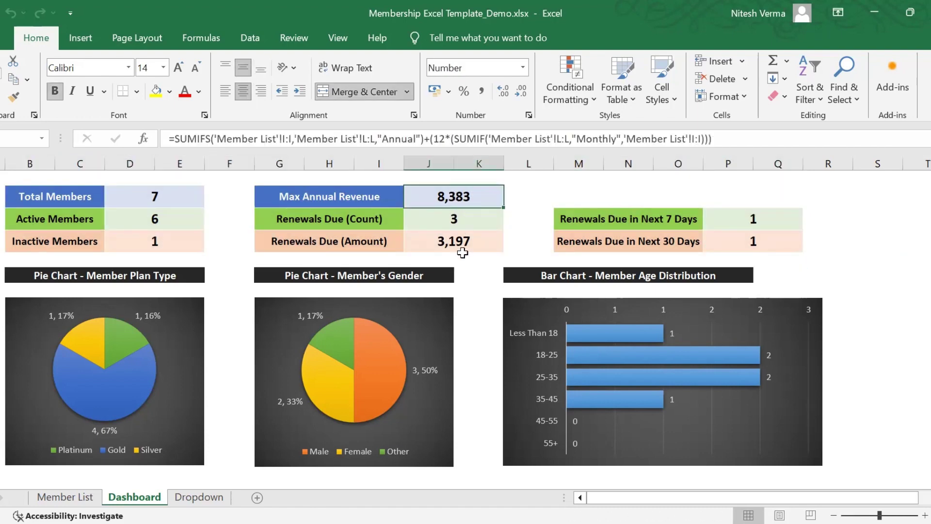
left_click(473, 239)
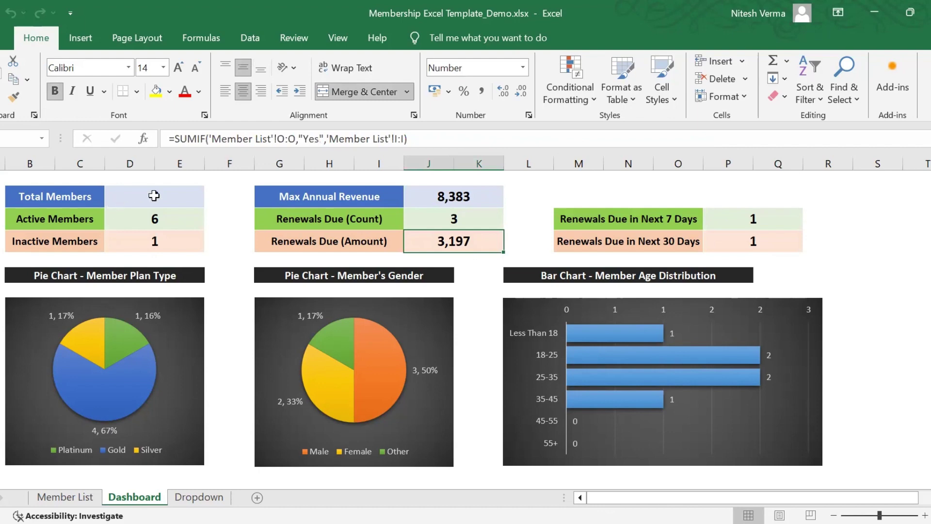
left_click(155, 197)
left_click(166, 220)
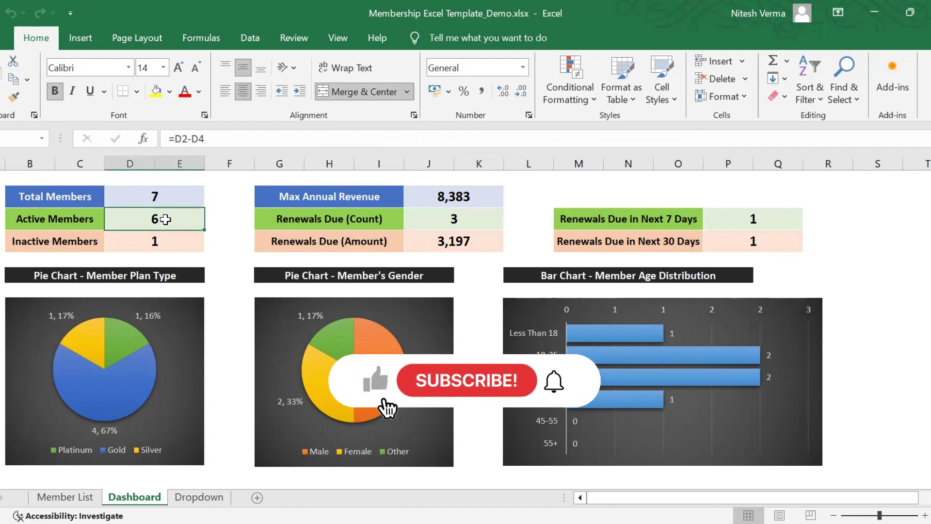
left_click(469, 221)
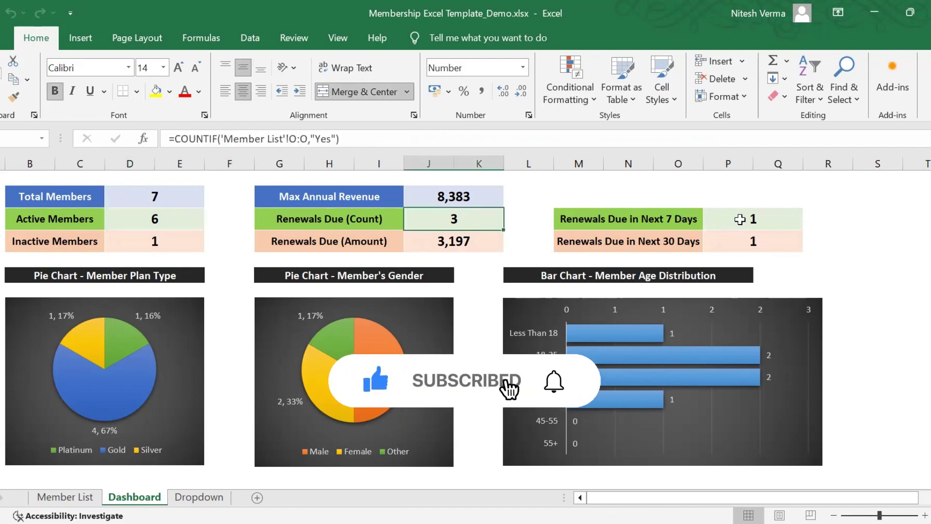
left_click(739, 220)
left_click(742, 241)
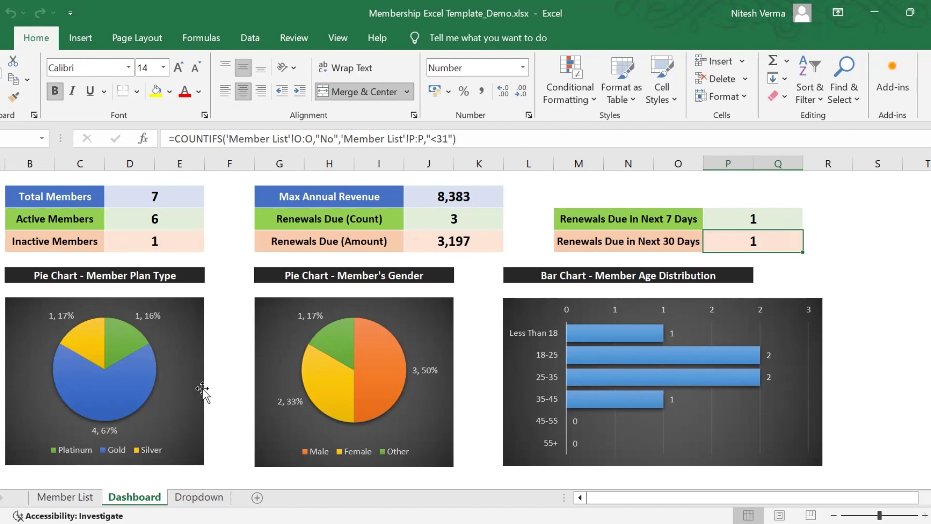
Open the Dropdown sheet and examine the plan list with its annual costs.
left_click(195, 501)
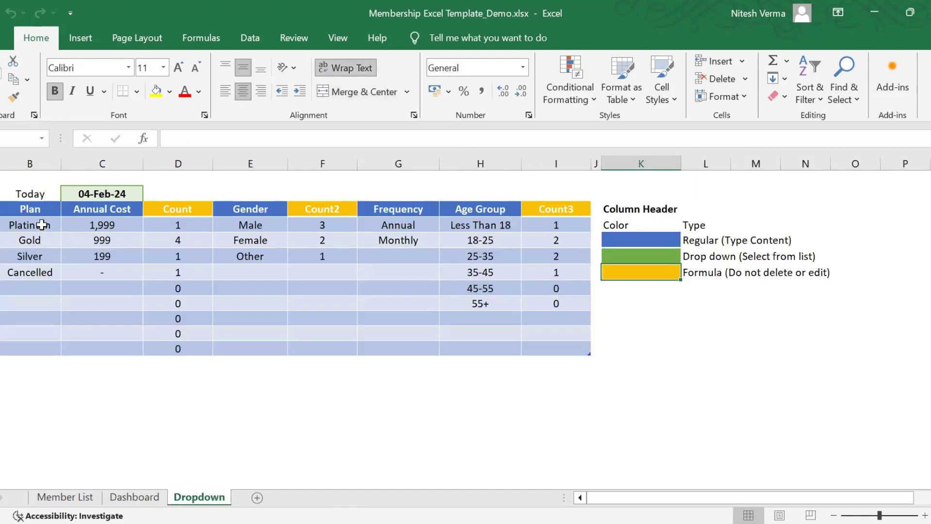
left_click_drag(42, 224, 38, 268)
left_click(103, 224)
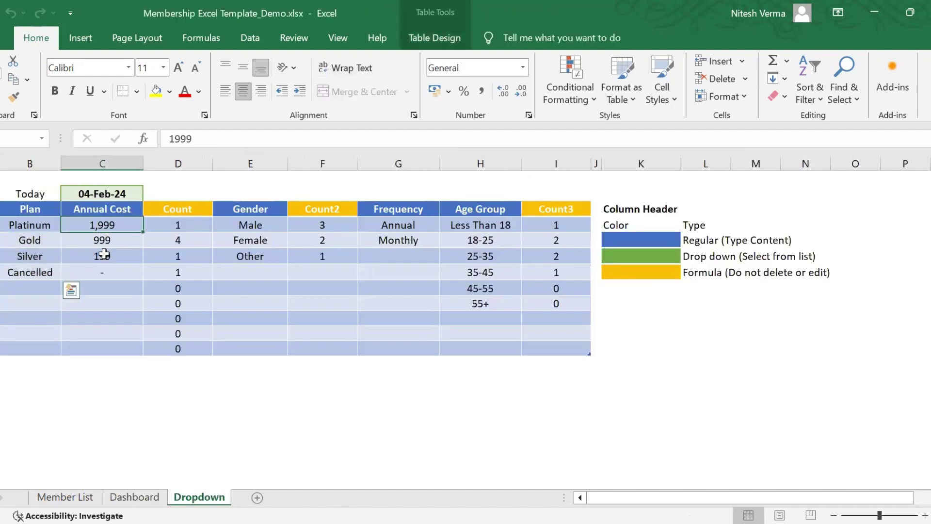
left_click_drag(104, 255, 102, 272)
left_click(107, 312)
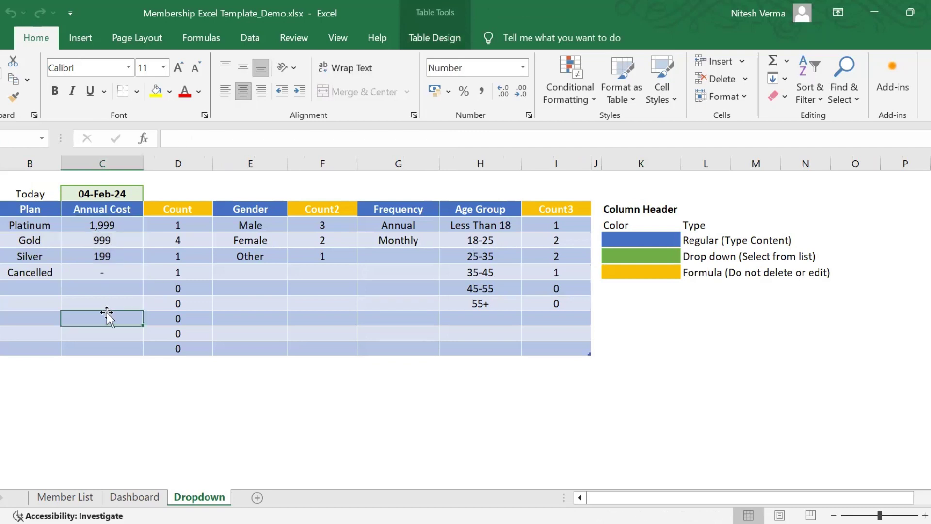
Check the Platinum, Gold, Silver and Cancelled entries in the Plan column one by one.
left_click(35, 225)
left_click(37, 240)
left_click(39, 259)
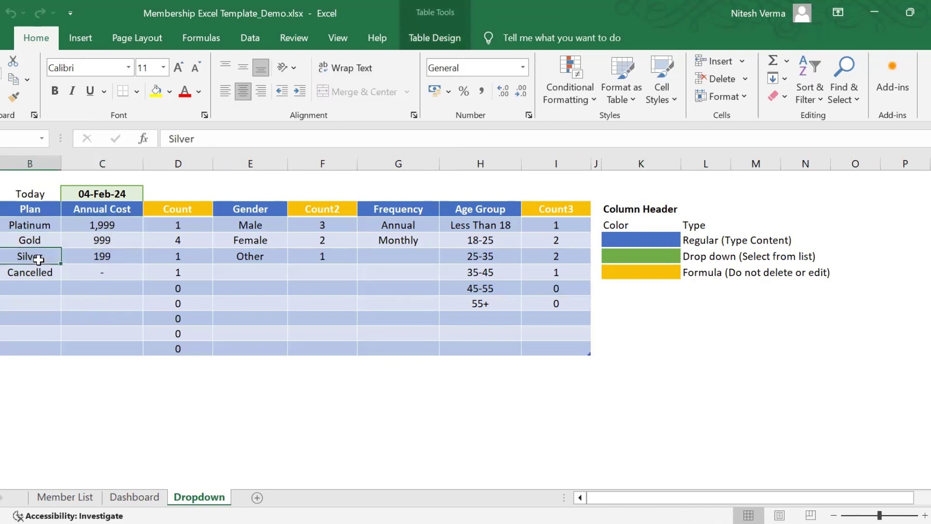
left_click(49, 273)
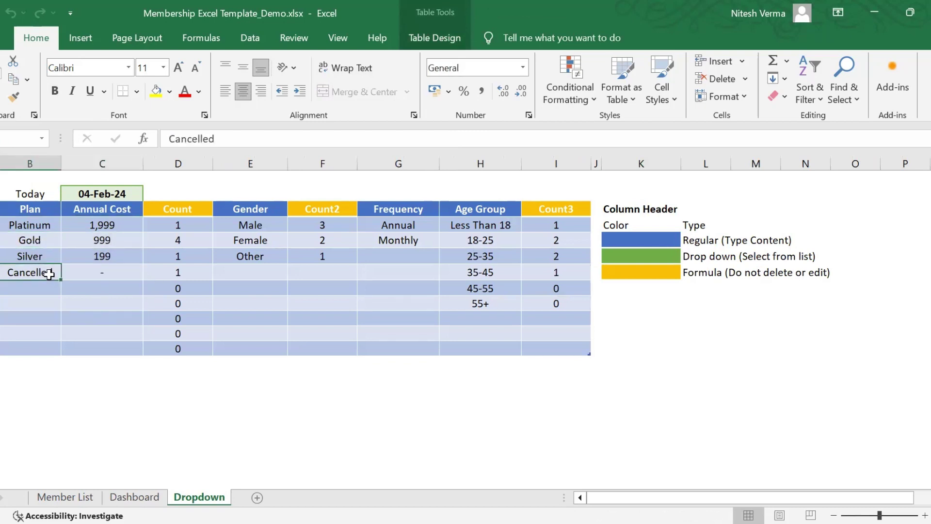
left_click(44, 224)
left_click(43, 239)
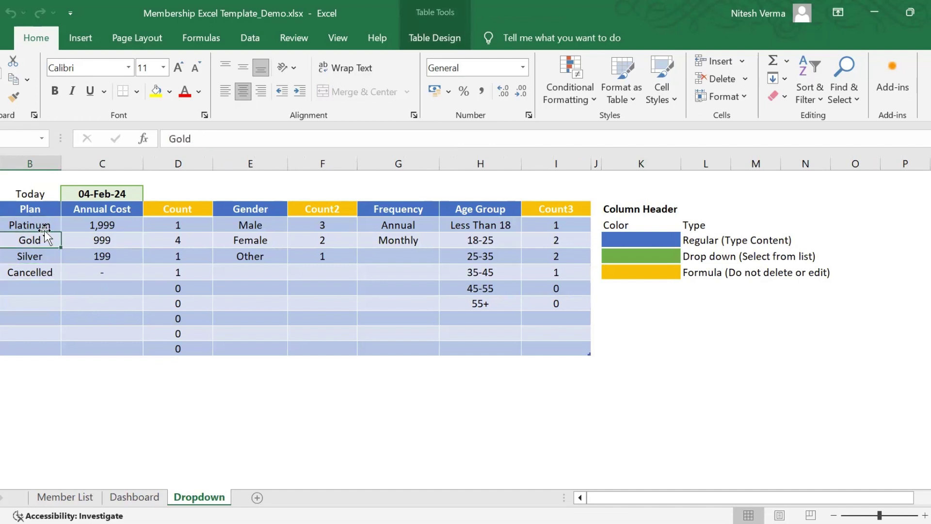
left_click(45, 224)
left_click(52, 239)
left_click_drag(42, 225, 46, 257)
left_click(97, 350)
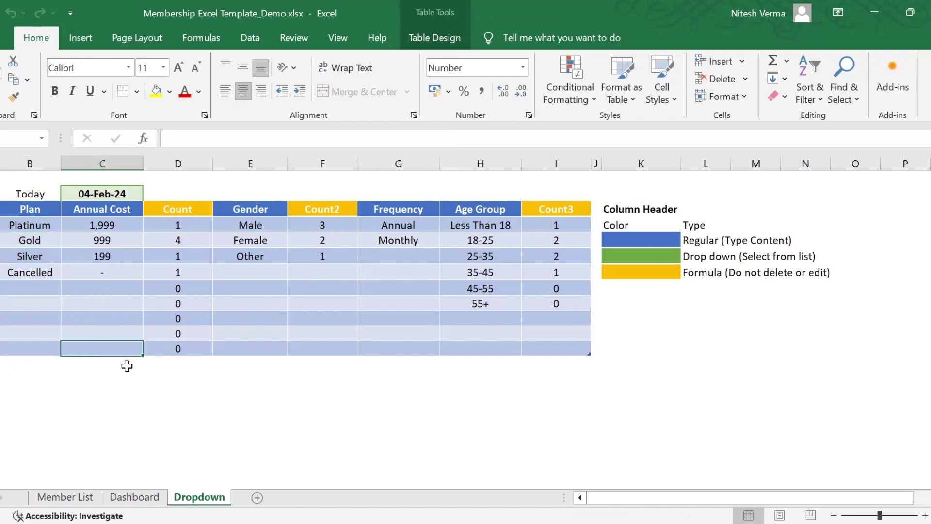
View the Member List sheet and return to the Dashboard sheet.
left_click(144, 496)
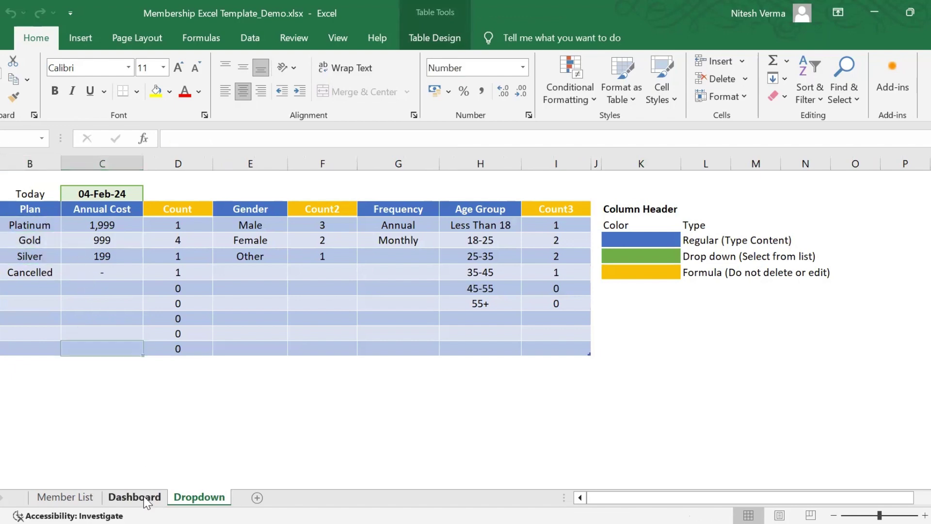
left_click(74, 498)
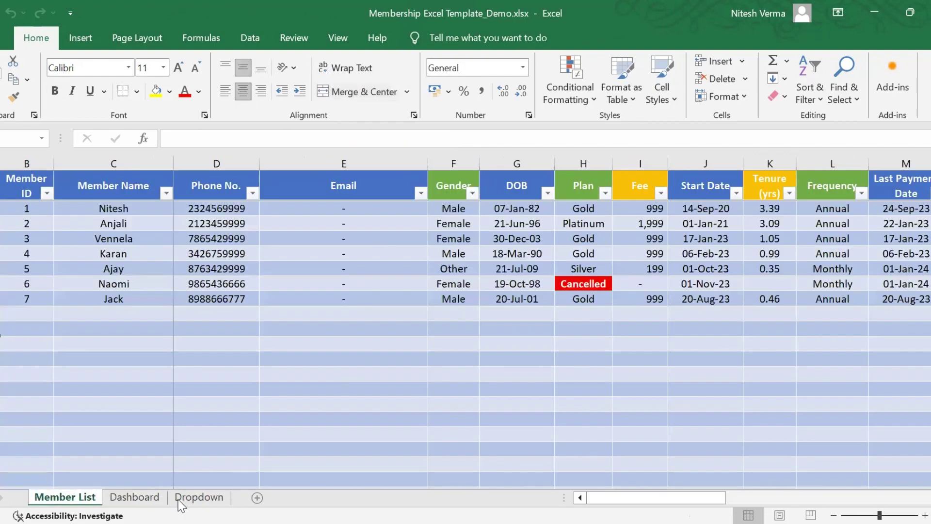
left_click(141, 496)
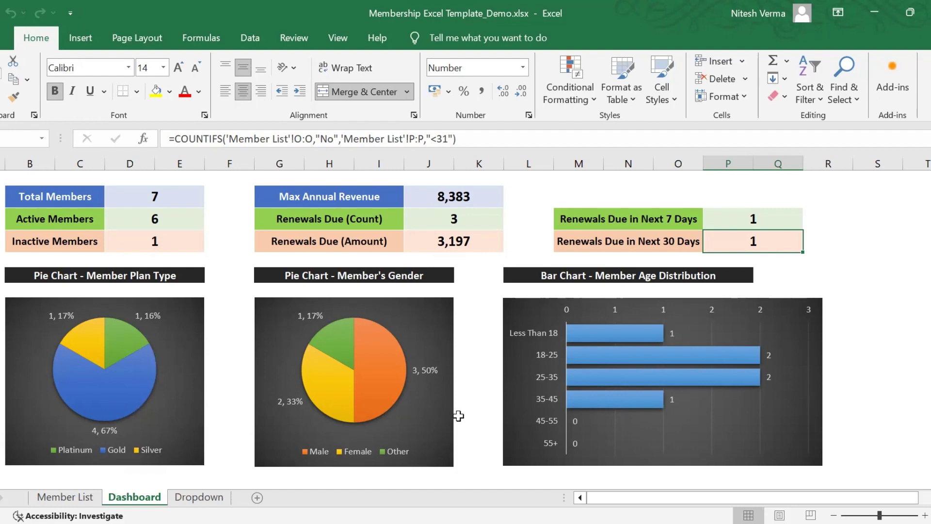
Review the Male, Female and Other options in the Gender column of the Dropdown sheet.
left_click(198, 497)
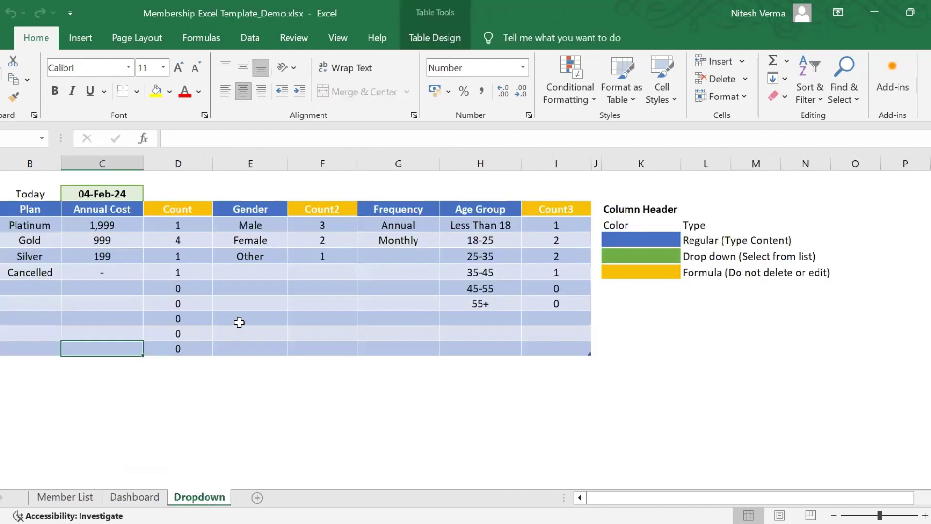
left_click_drag(251, 226, 260, 259)
left_click(312, 379)
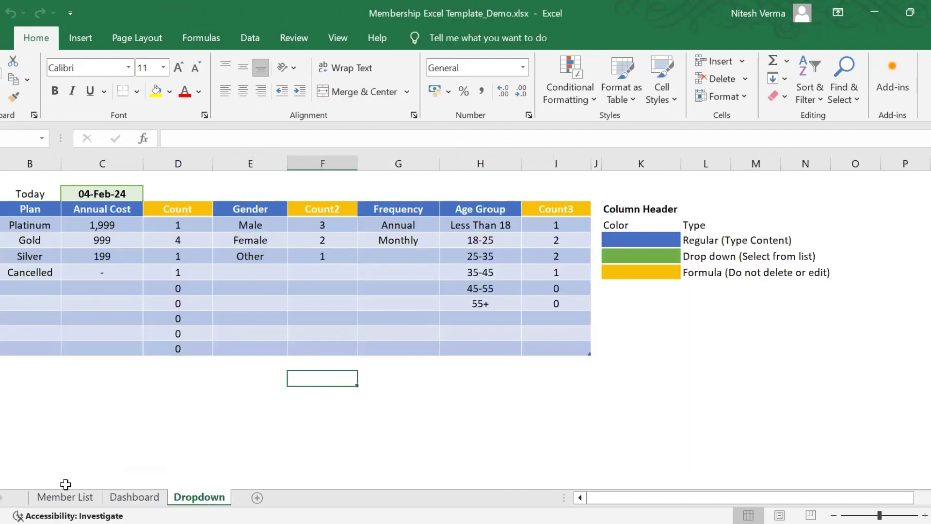
Return to the Dashboard sheet and view the plan summary table below the charts.
left_click(135, 499)
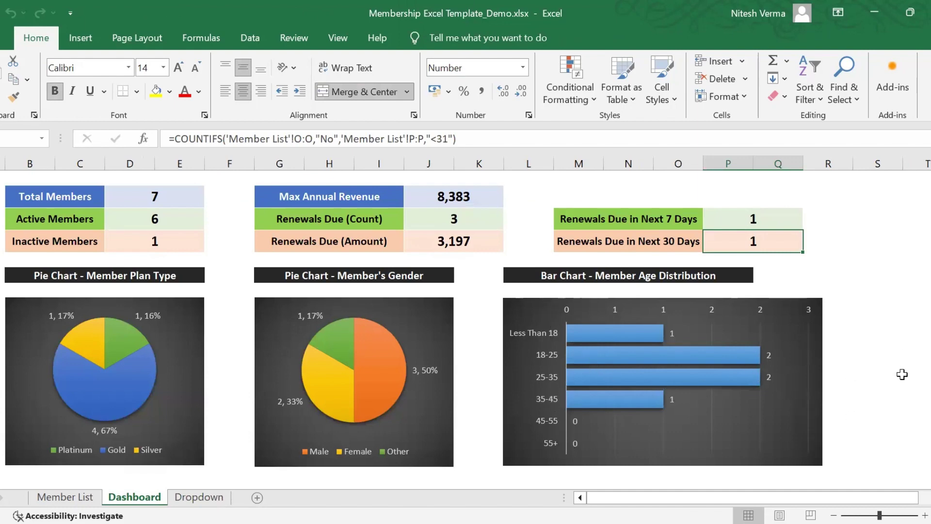
scroll(900, 372, "down", 3)
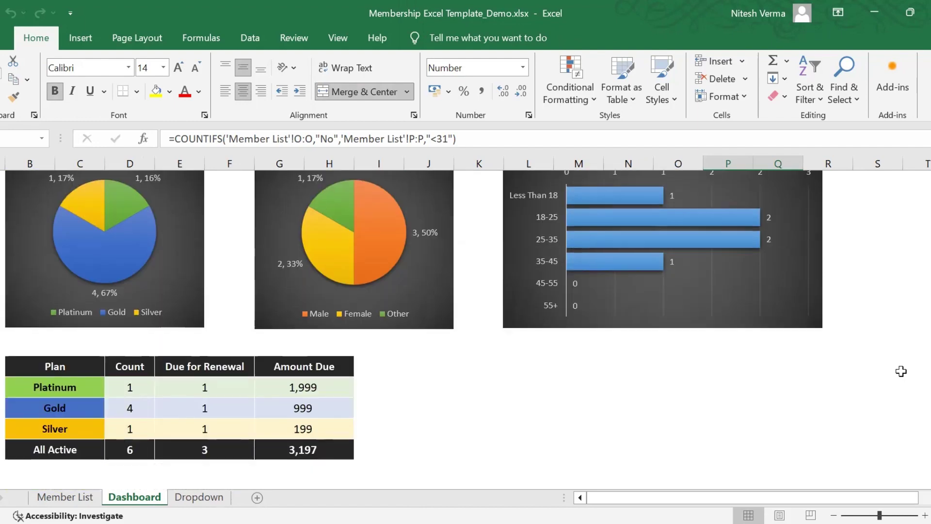
left_click_drag(12, 324, 434, 439)
left_click(480, 427)
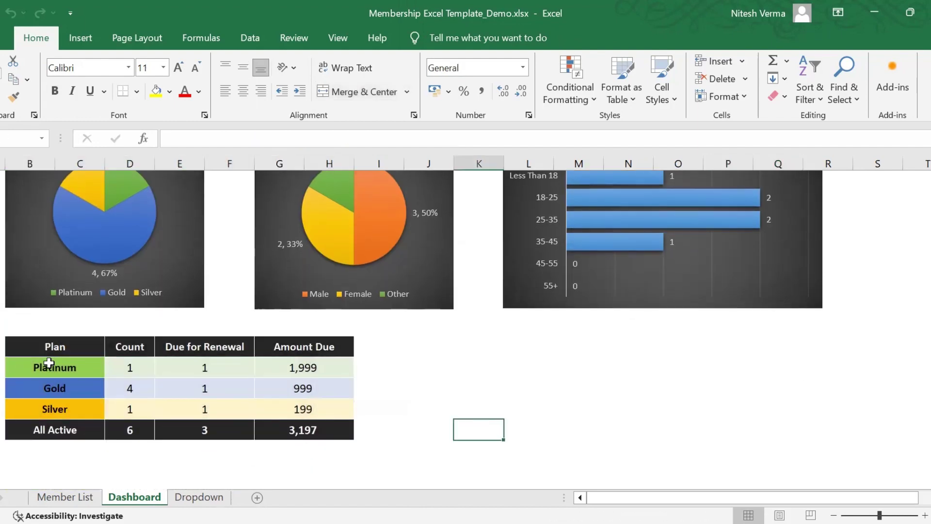
Inspect the plan name cells and the Platinum row's Due for Renewal and Count formulas in the plan summary table.
left_click(95, 368)
left_click(79, 388)
left_click(83, 408)
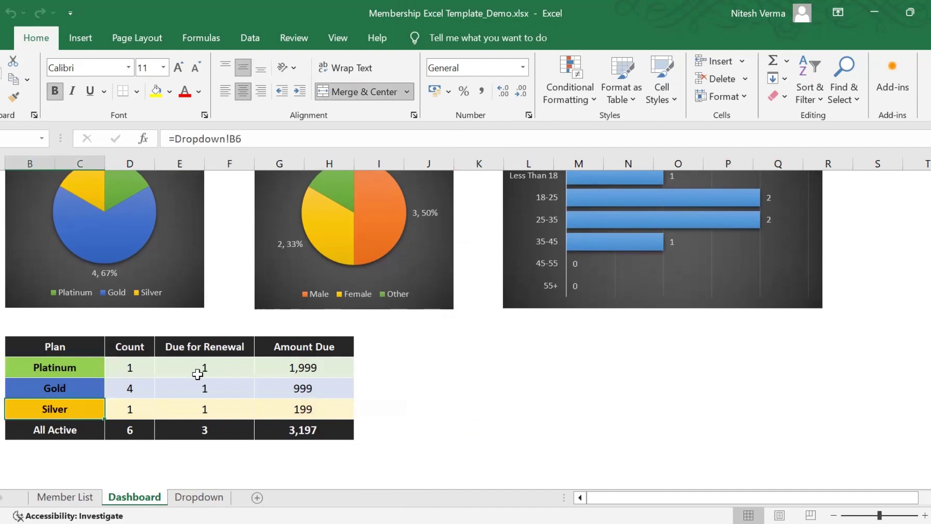
left_click(201, 370)
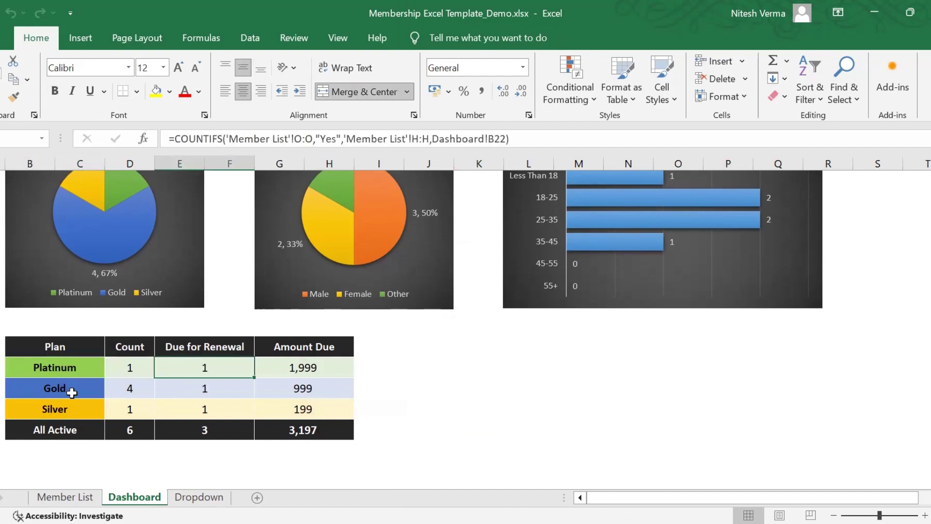
left_click(86, 367)
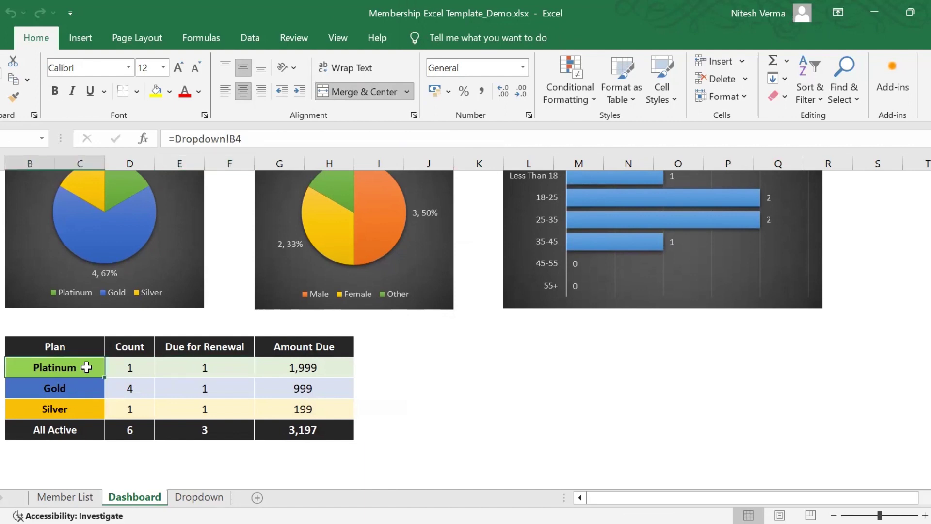
left_click(127, 369)
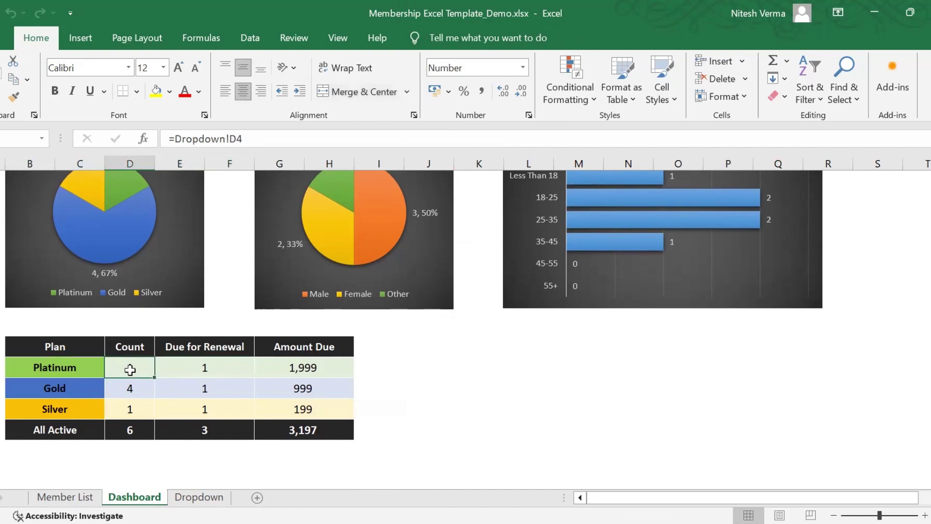
Inspect the Platinum row's Due for Renewal and Amount Due formulas, then return to the metrics and charts of the Dashboard sheet.
left_click(186, 365)
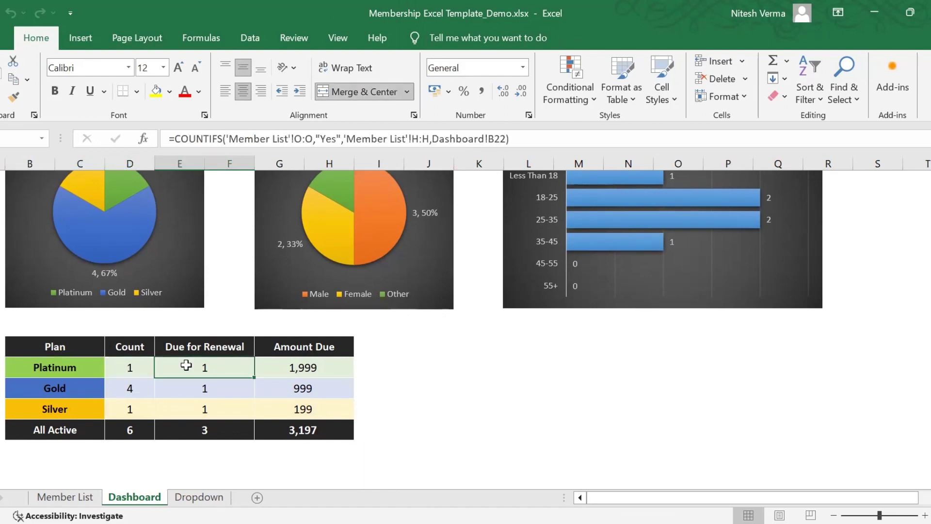
left_click(316, 371)
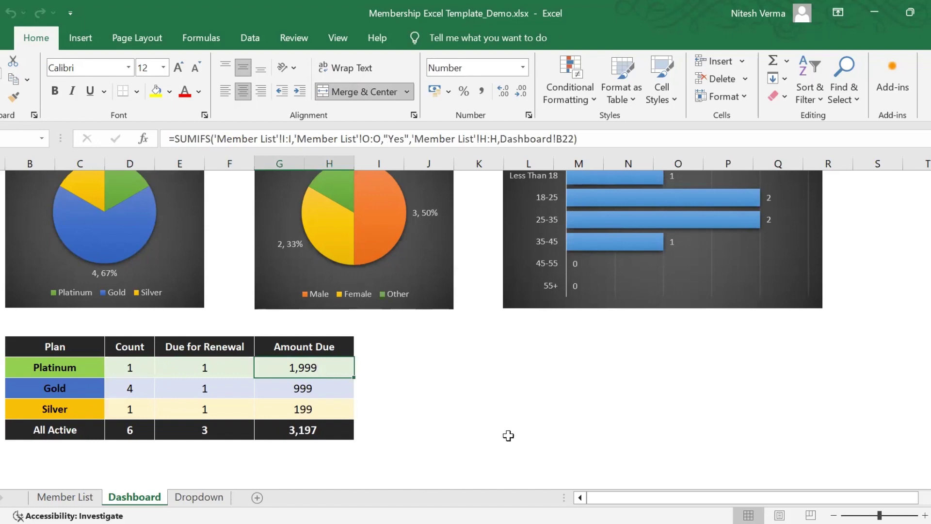
scroll(506, 436, "up", 3)
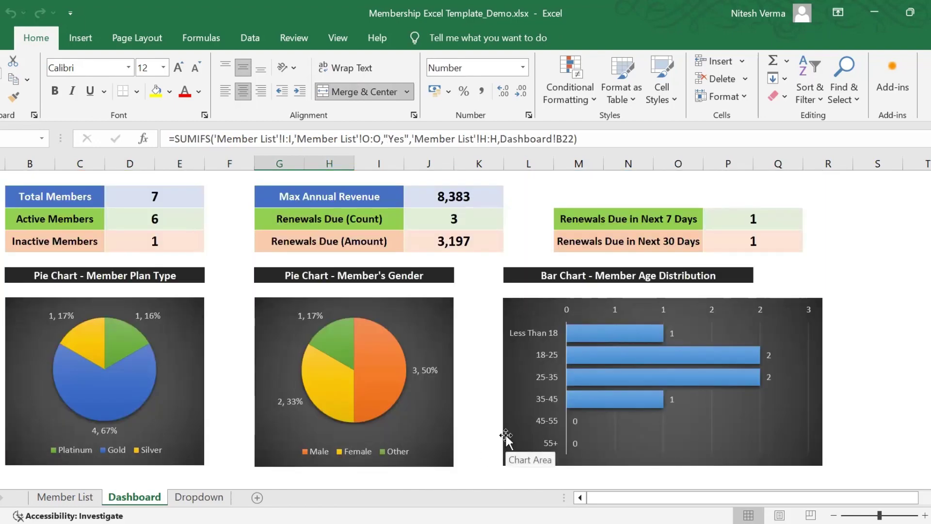
View the Member List sheet and step through the first record from Member ID to Gender.
left_click(65, 496)
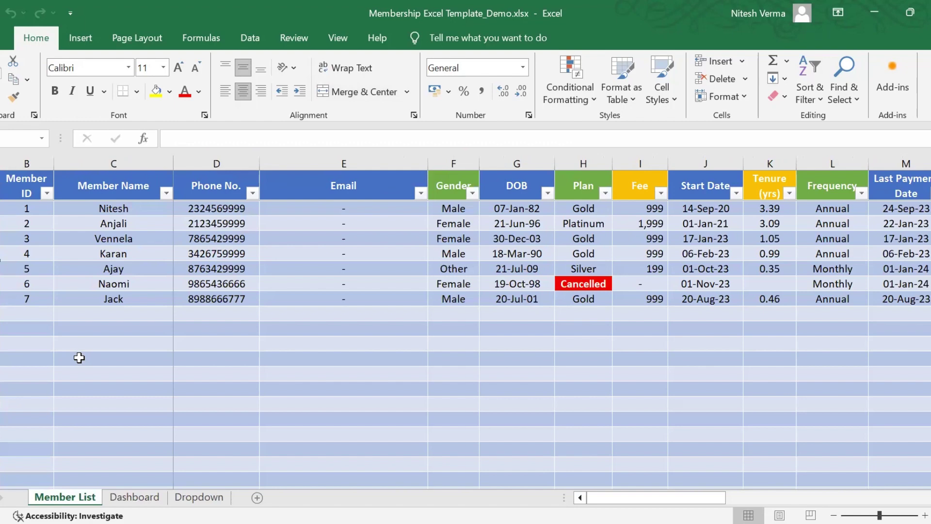
key("Down")
key("Right")
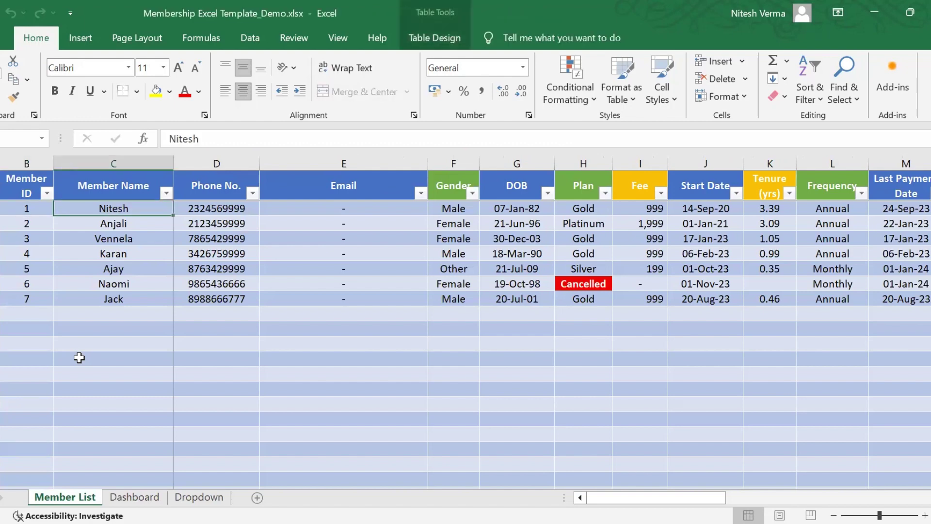
key("Left")
key("Right")
key("Right")
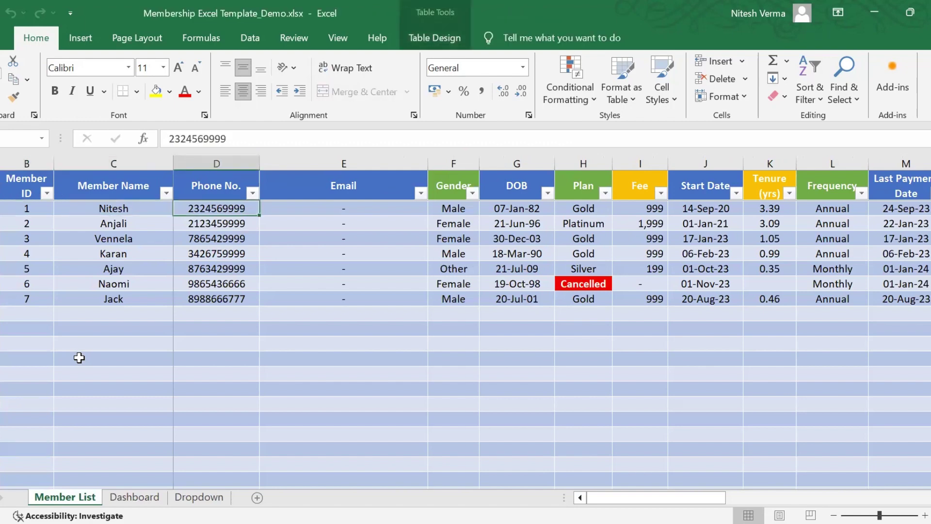
key("Left")
key("Left")
key("Left")
key("Right")
key("Right")
key("Right")
key("Right")
key("Right")
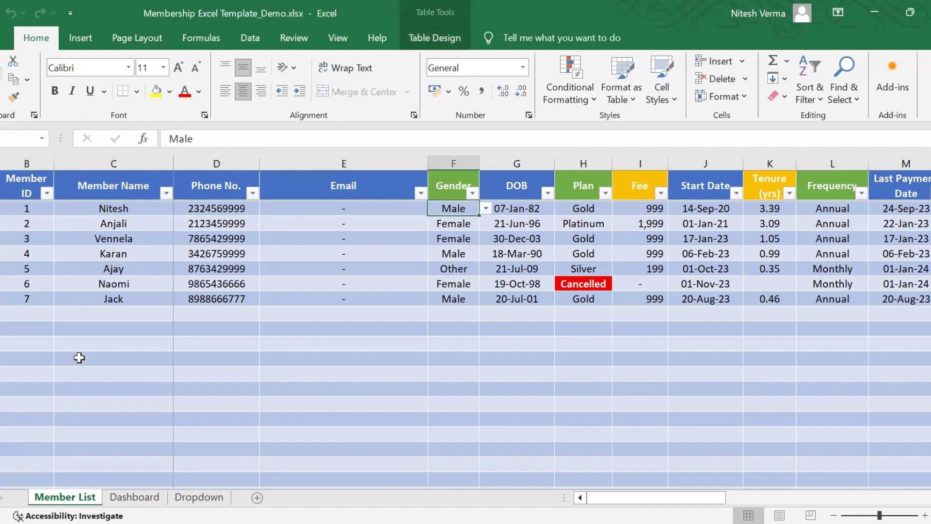
Go through the first record's DOB and Plan cells and view the available plan options without changing the plan.
key("Right")
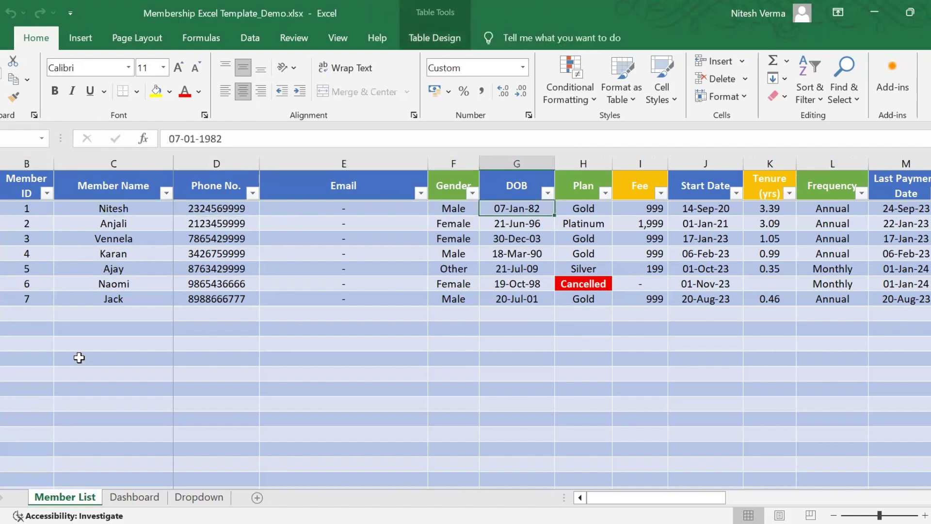
key("Right")
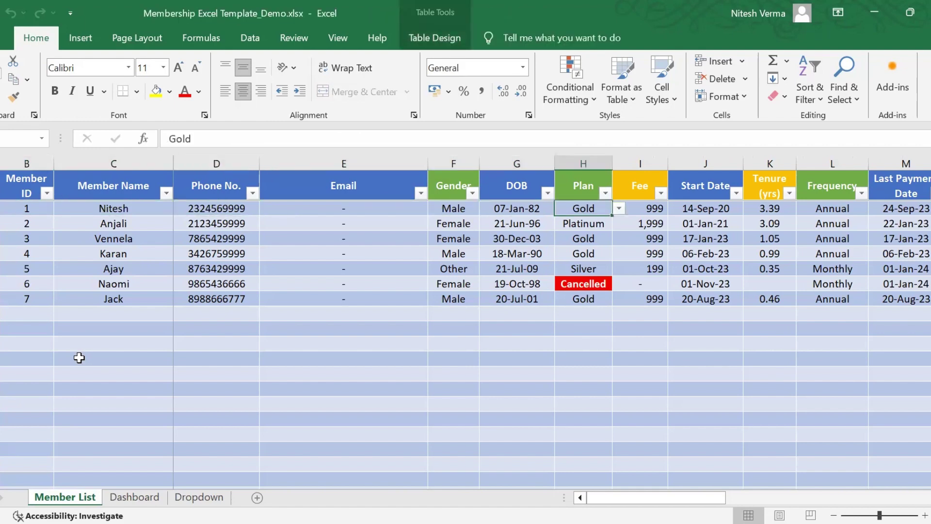
left_click(620, 208)
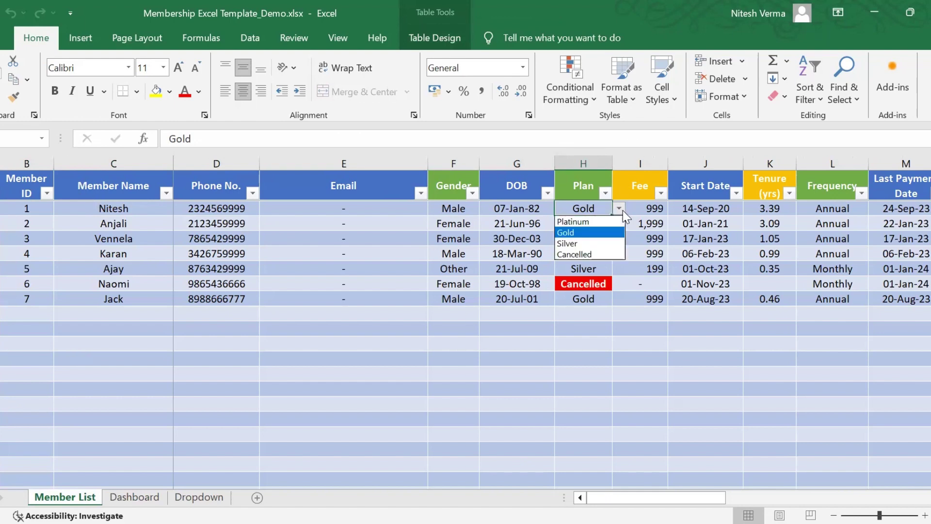
left_click(623, 212)
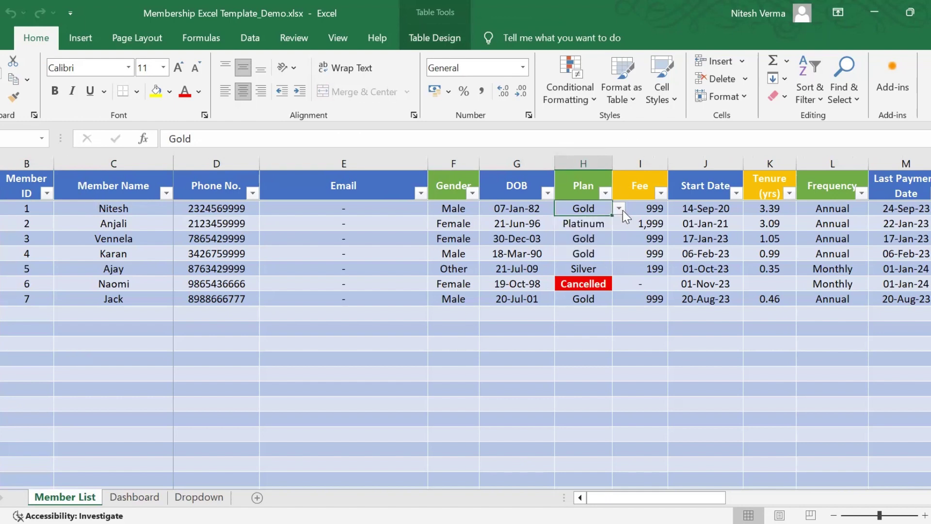
Check the Member List's Fee formula against the plans' Annual Cost values on the Dropdown sheet.
left_click(216, 499)
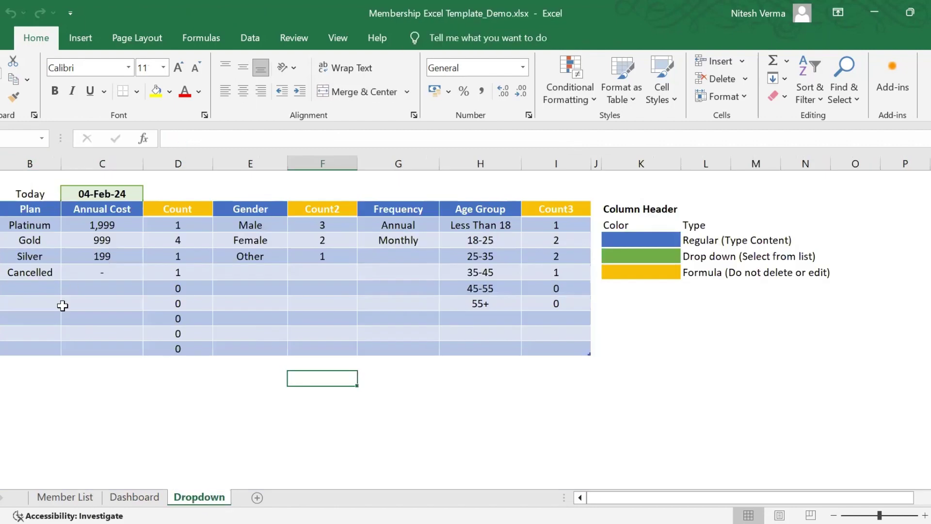
left_click(86, 498)
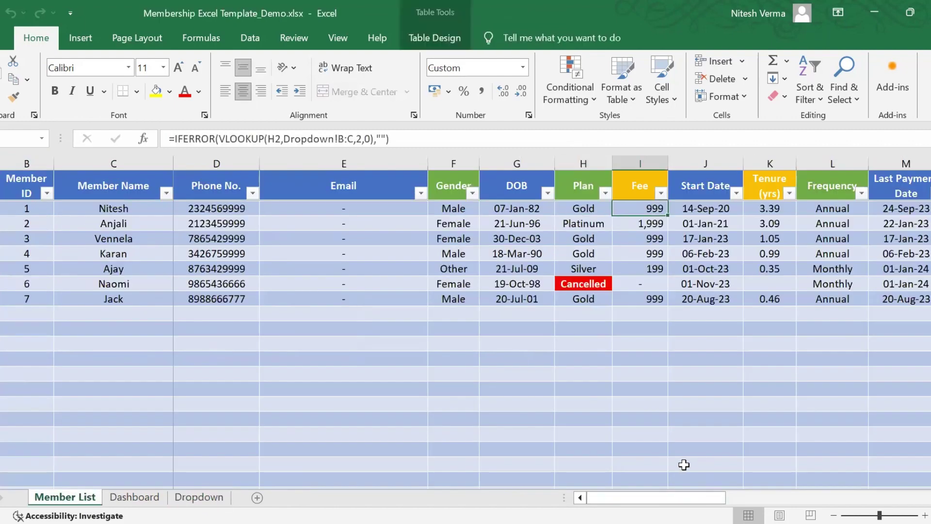
left_click(201, 498)
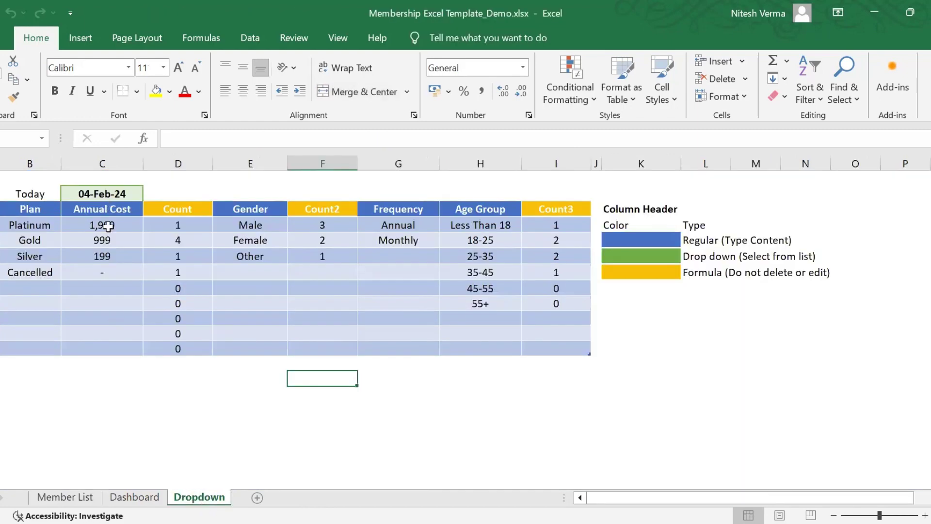
left_click_drag(103, 224, 107, 249)
left_click_drag(108, 263, 107, 270)
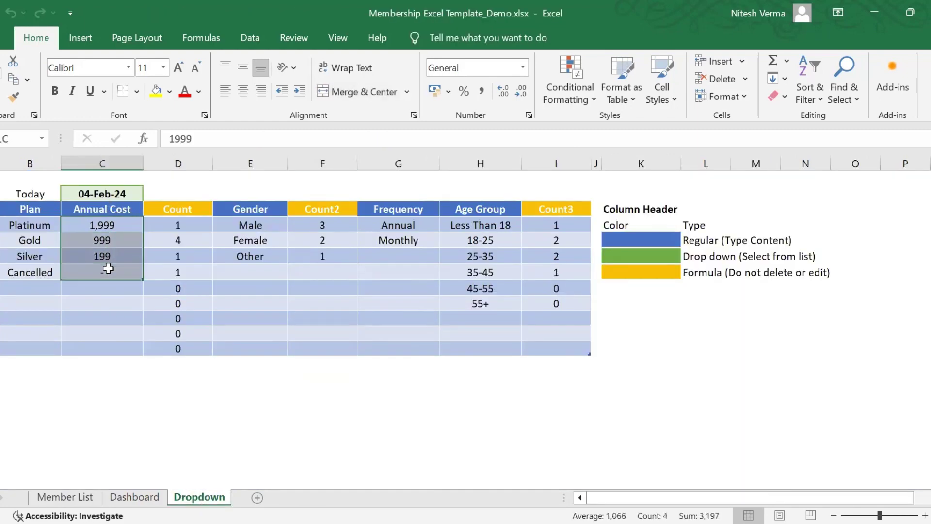
left_click(136, 449)
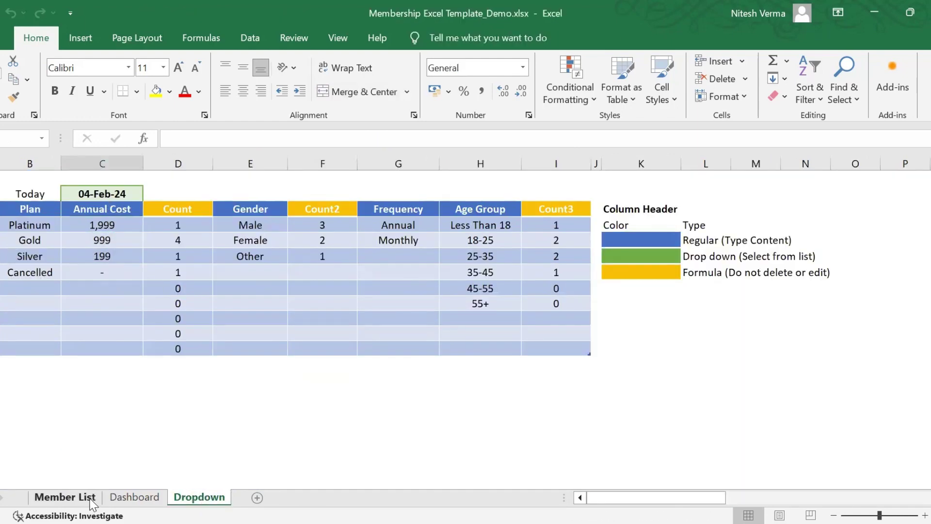
Return to the Member List sheet and inspect the first record's Plan through Tenure cells and the fifth record's Tenure and Start Date.
left_click(92, 503)
left_click(576, 210)
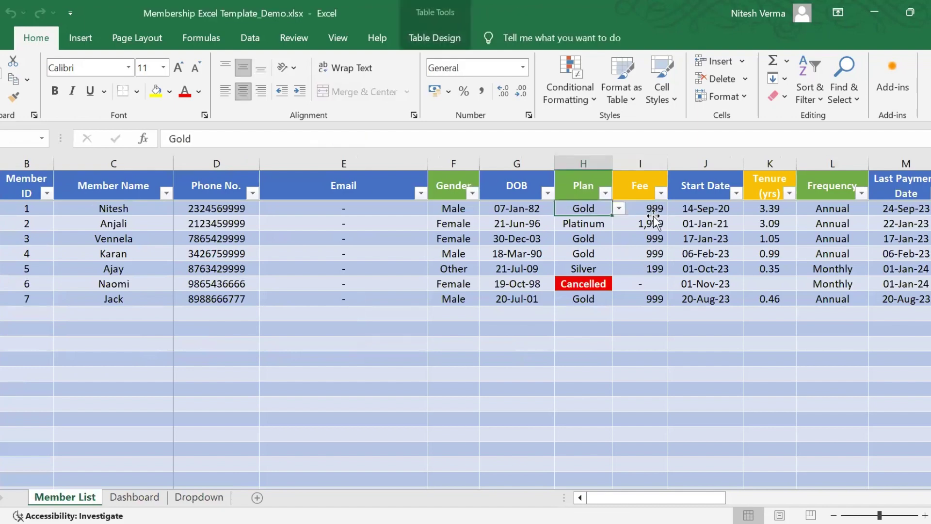
left_click(657, 211)
left_click(705, 209)
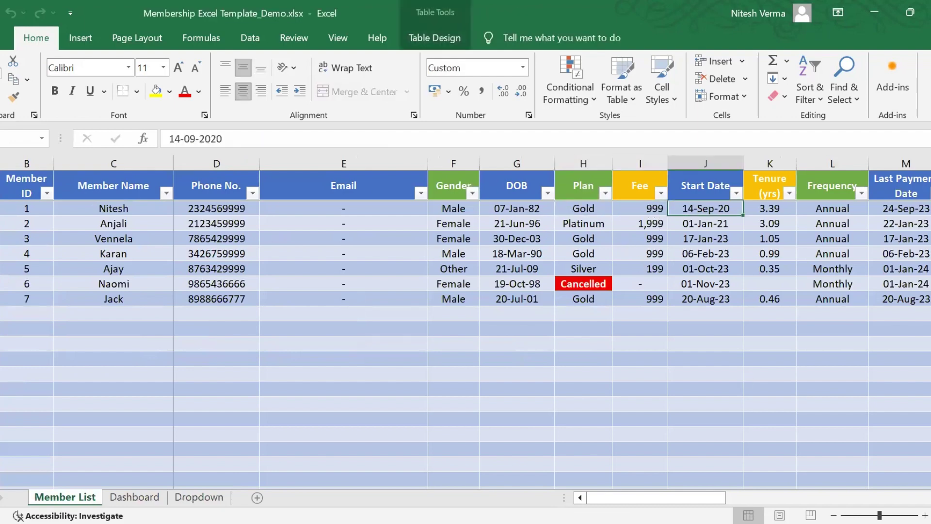
left_click(770, 209)
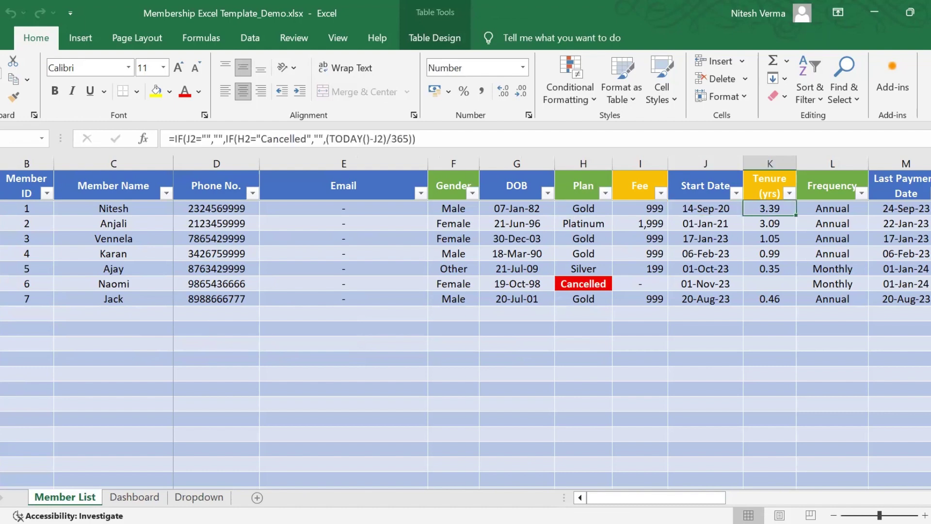
left_click(771, 270)
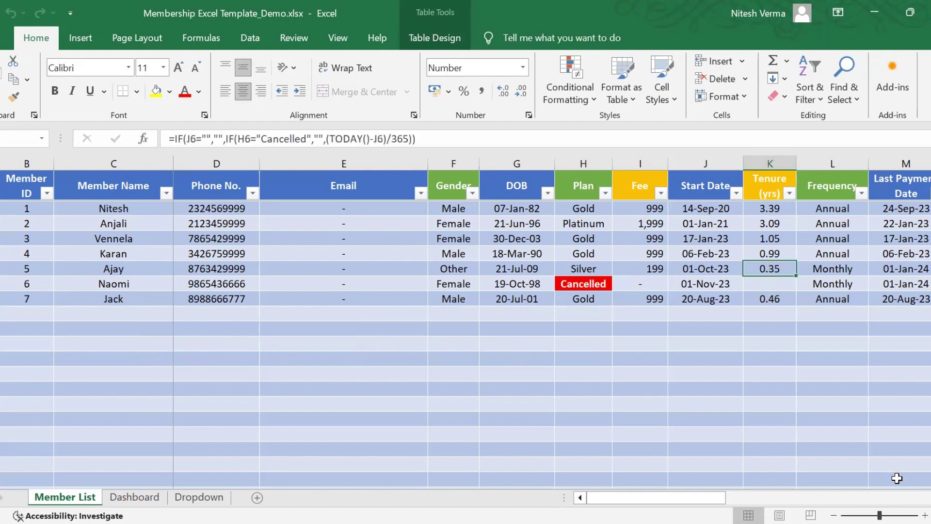
key("Left")
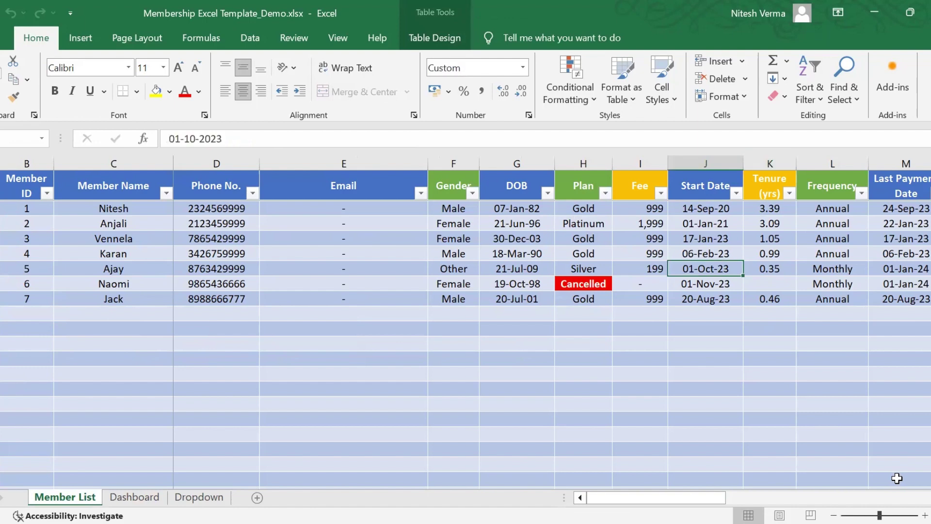
View the Annual and Monthly options of the first record's Frequency cell without changing it.
key("Right")
key("Right")
key("Up")
key("Up")
key("Up")
key("Up")
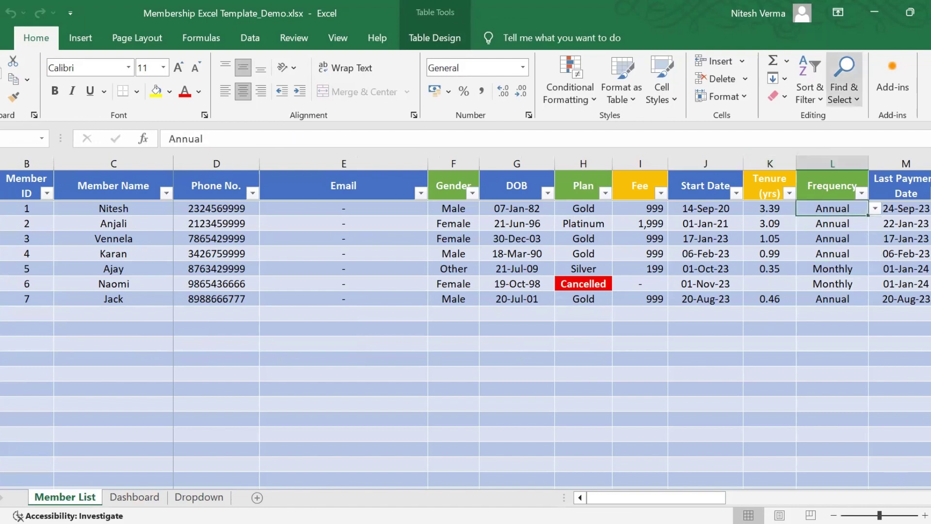
left_click(875, 208)
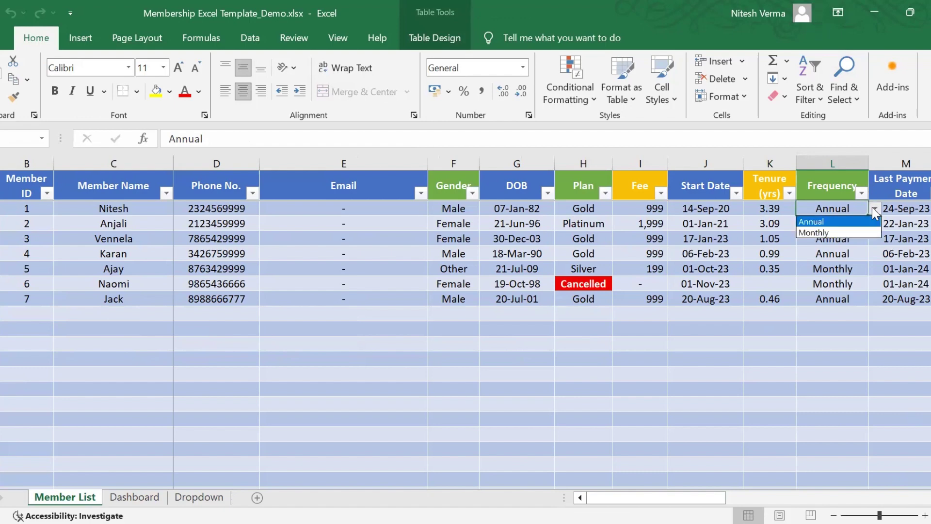
left_click(874, 212)
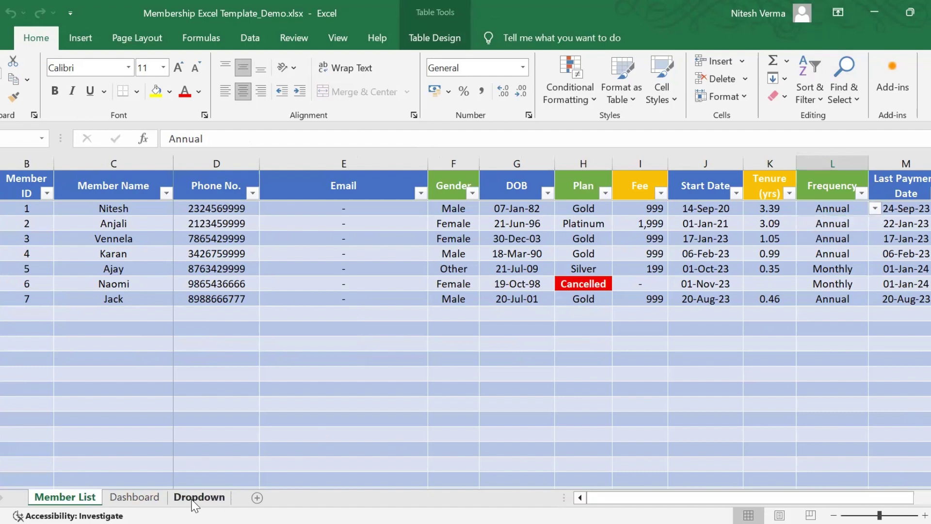
Check the Frequency column on the Dropdown sheet and return to the Member List sheet.
left_click(195, 498)
left_click(411, 258)
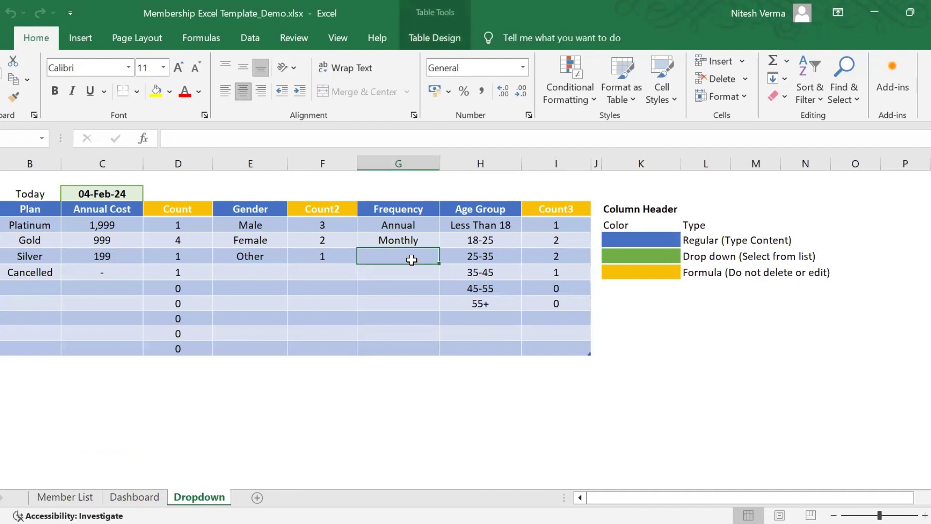
left_click(77, 495)
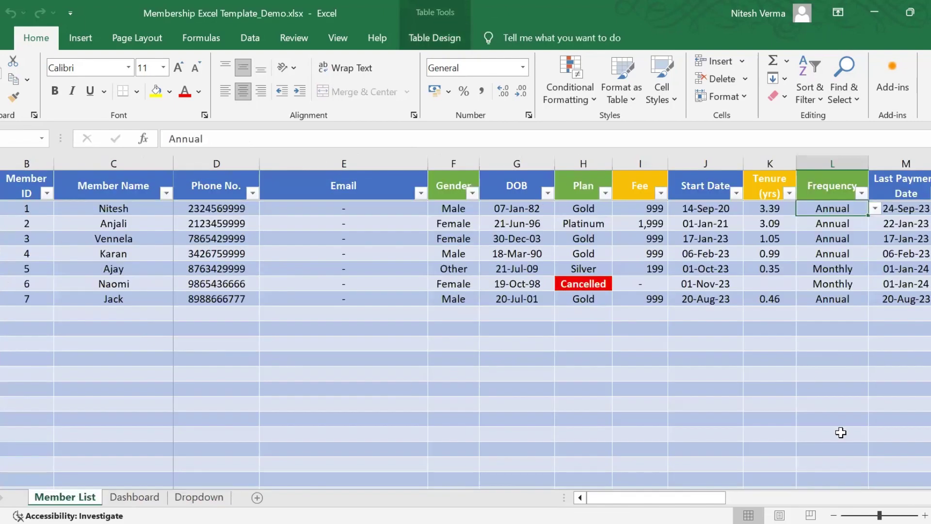
Examine the first record's Last Payment Date and Next Renewal cells.
key("Right")
key("Right")
key("Right")
key("Left")
key("Left")
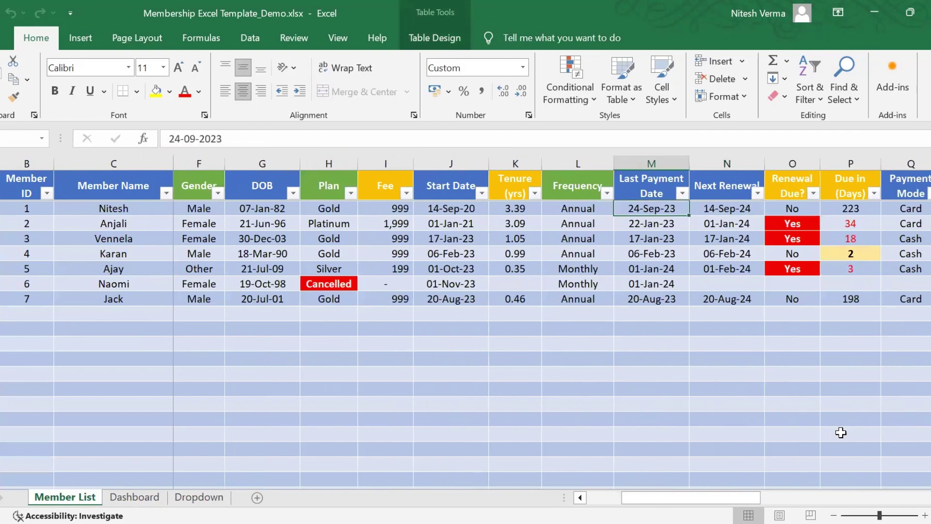
key("Right")
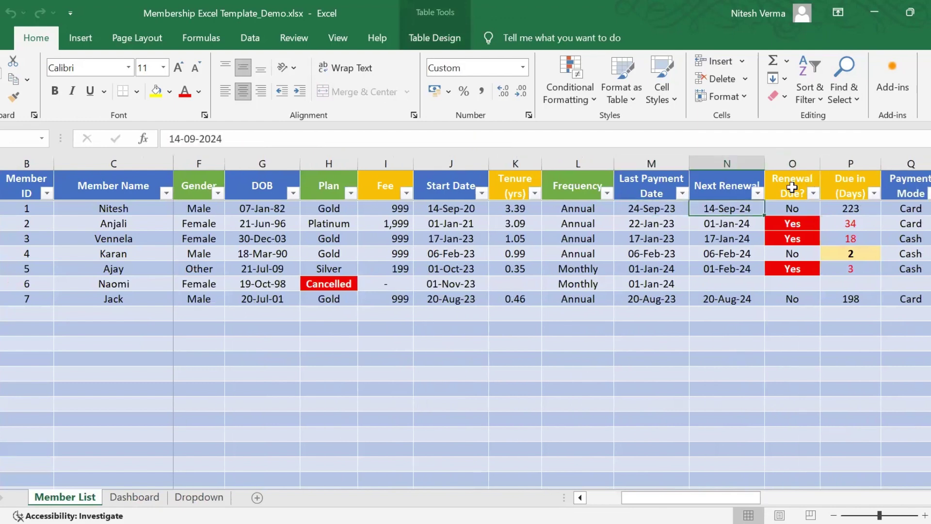
Inspect the Renewal Due? formulas for several members and for the first empty row.
left_click(791, 210)
left_click(792, 223)
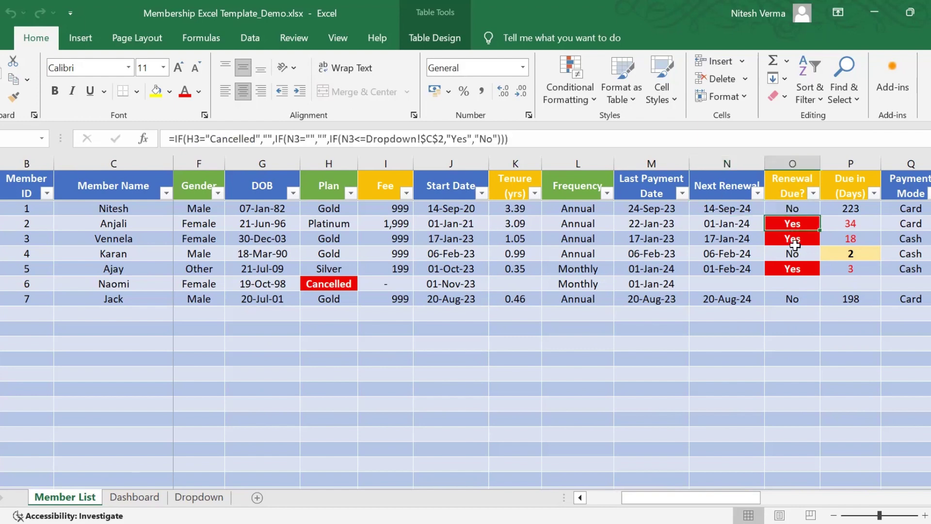
left_click(794, 252)
left_click(795, 268)
left_click(798, 314)
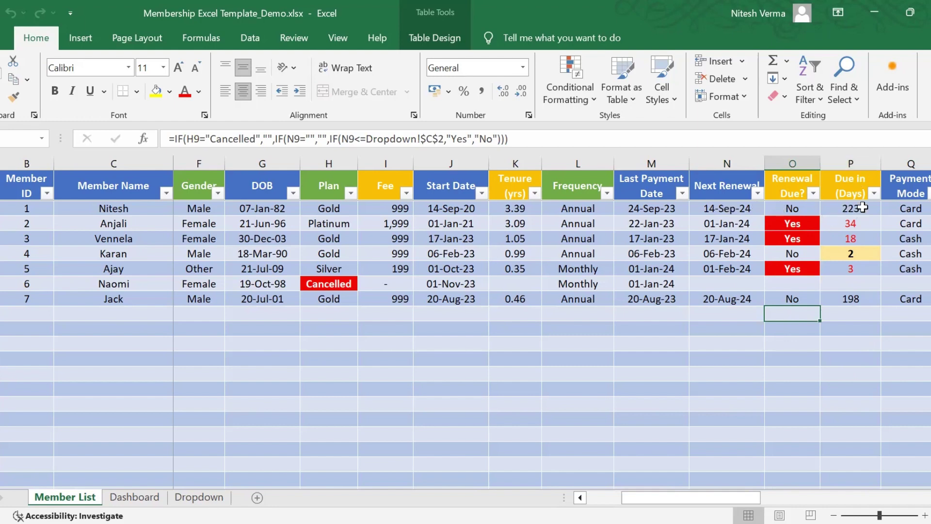
Inspect the Due in (Days) formulas for the first, seventh and fourth members.
left_click(860, 209)
left_click(866, 297)
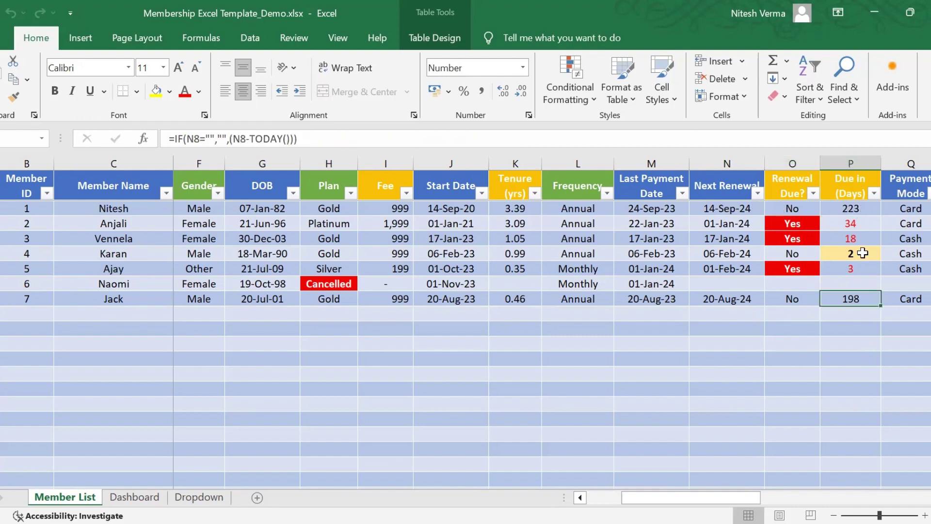
left_click(863, 253)
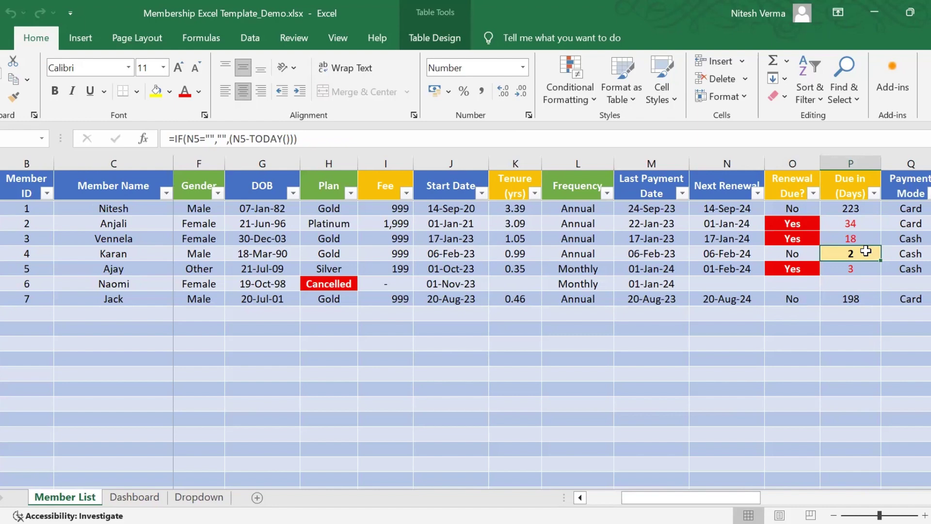
Examine the third member's Renewal Due? cell and the red Due in (Days) values of the third, fifth and second members.
left_click(804, 236)
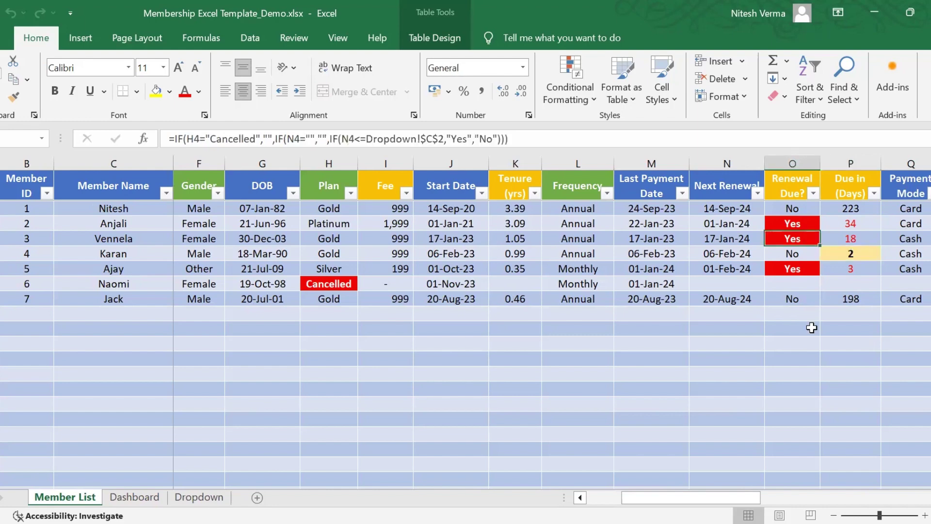
left_click(857, 237)
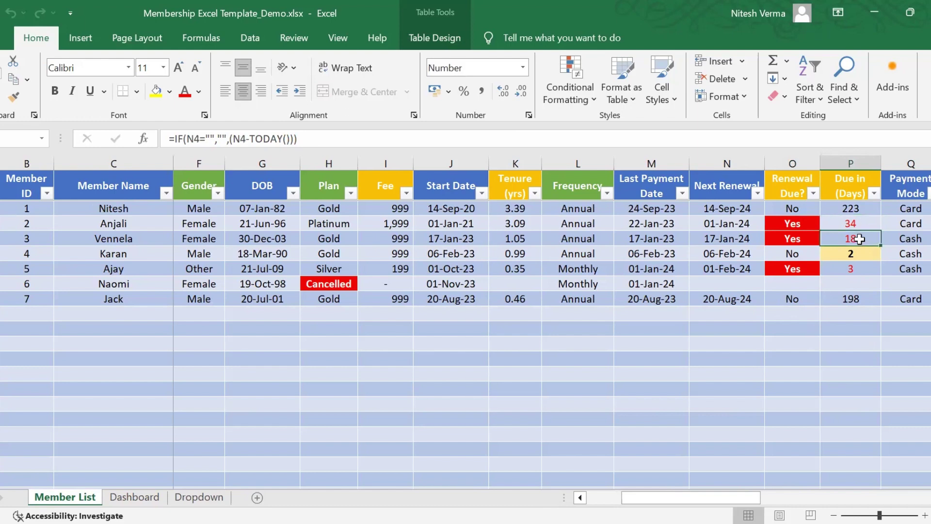
left_click(862, 268)
left_click(861, 224)
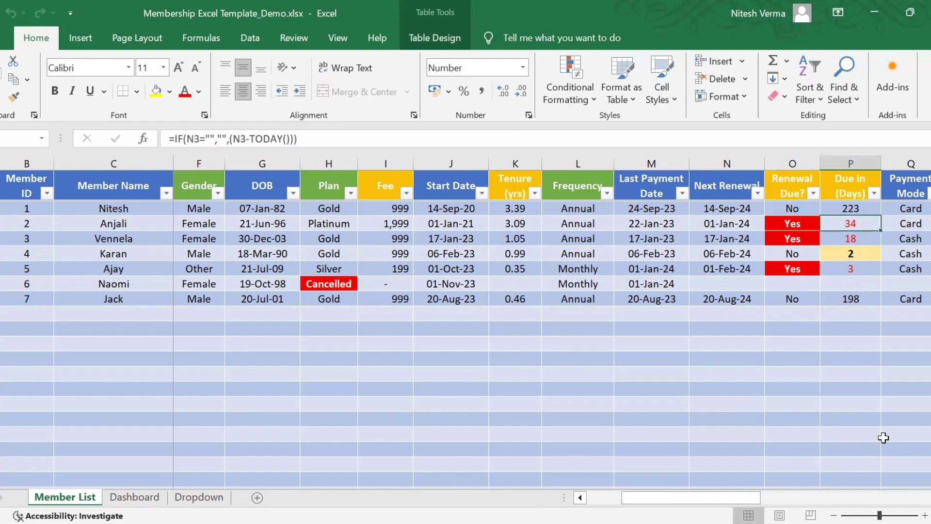
Examine the second member's Payment Mode and Rep cells and the Rep column header.
key("Right")
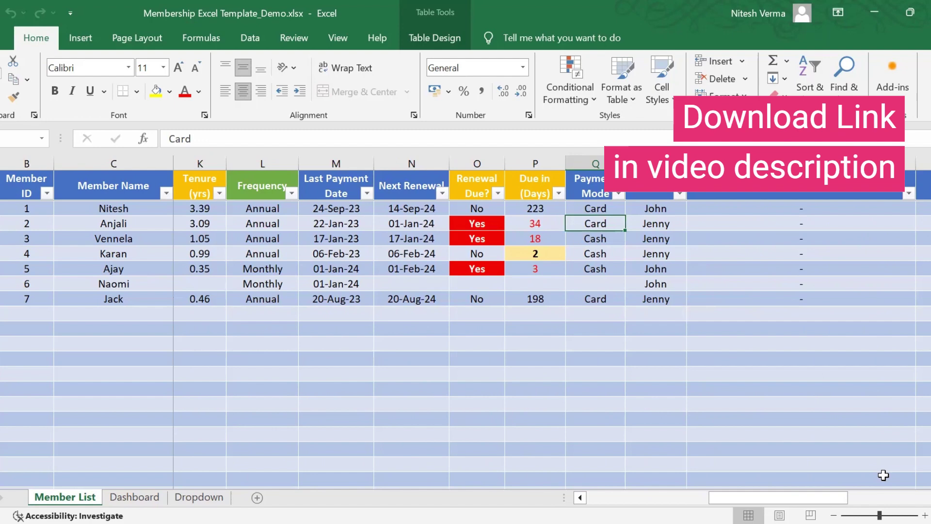
key("Right")
key("Up")
key("Up")
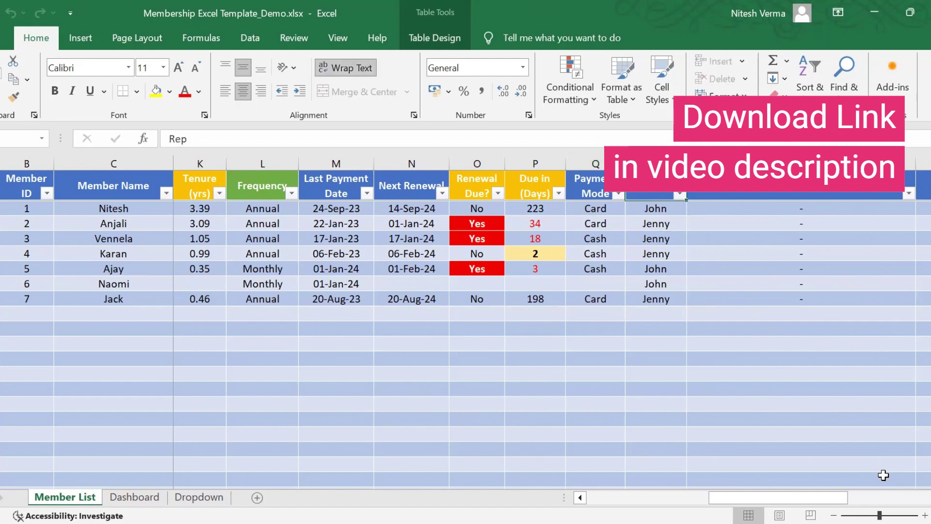
key("Down")
key("Down")
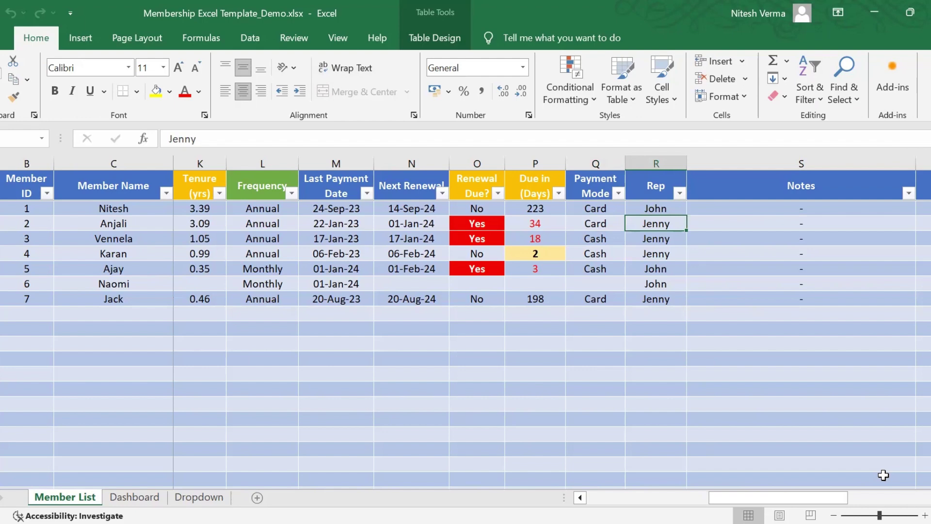
Examine the Notes, Address, Age and Age Group columns, including the second member's Age Group formula.
key("Right")
key("Right")
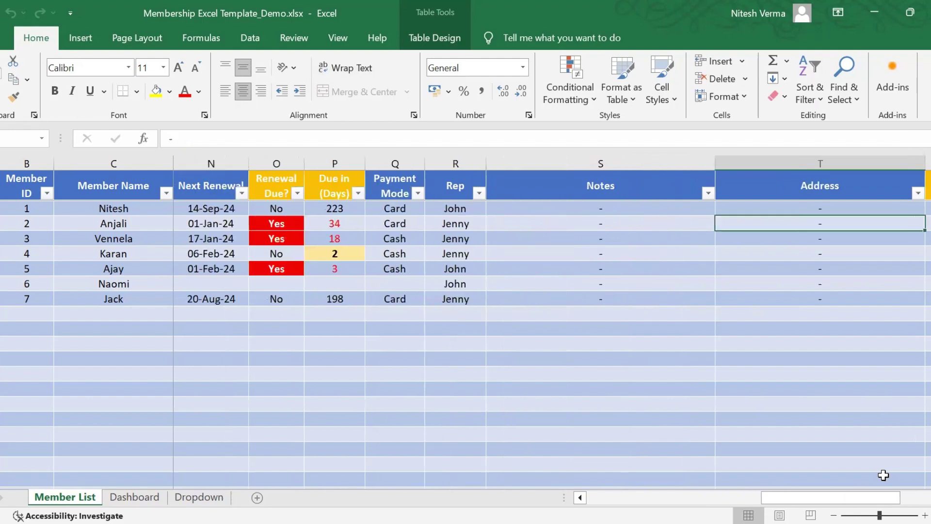
key("Right")
key("Right")
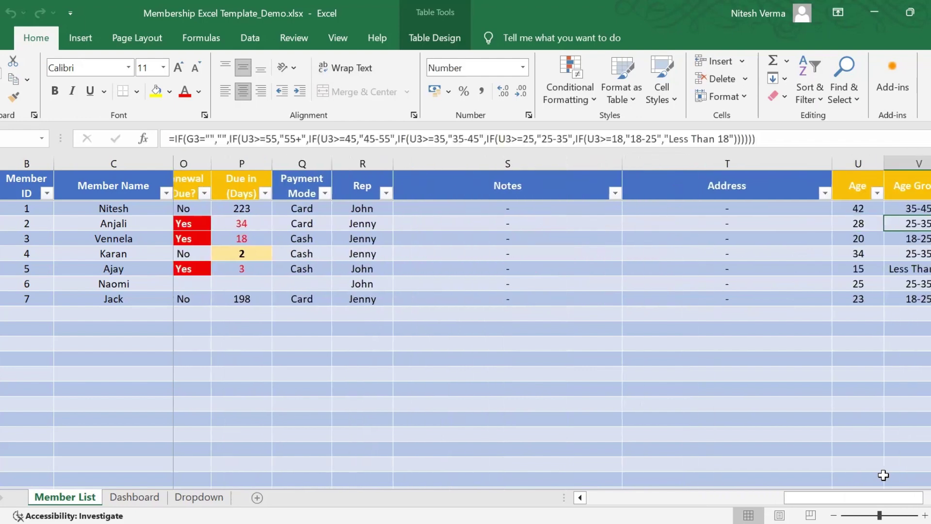
left_click(824, 183)
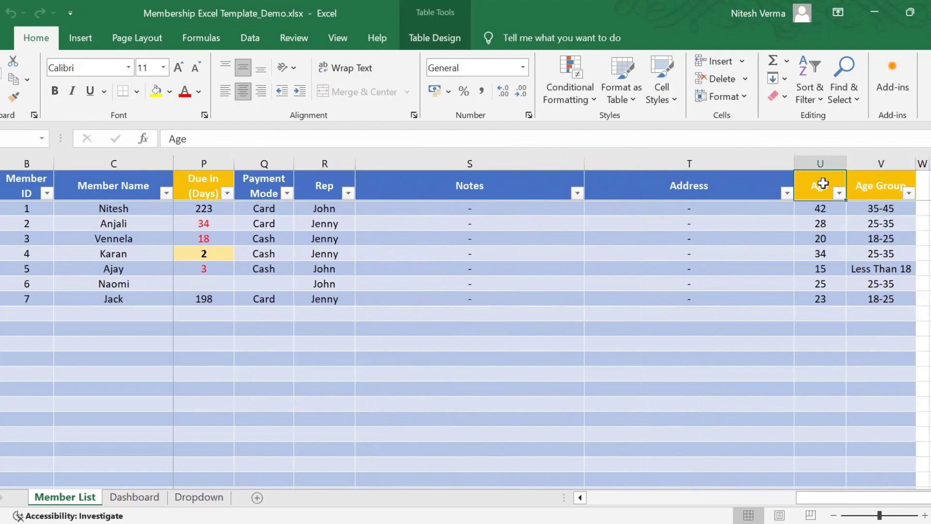
left_click(868, 182)
key("Left")
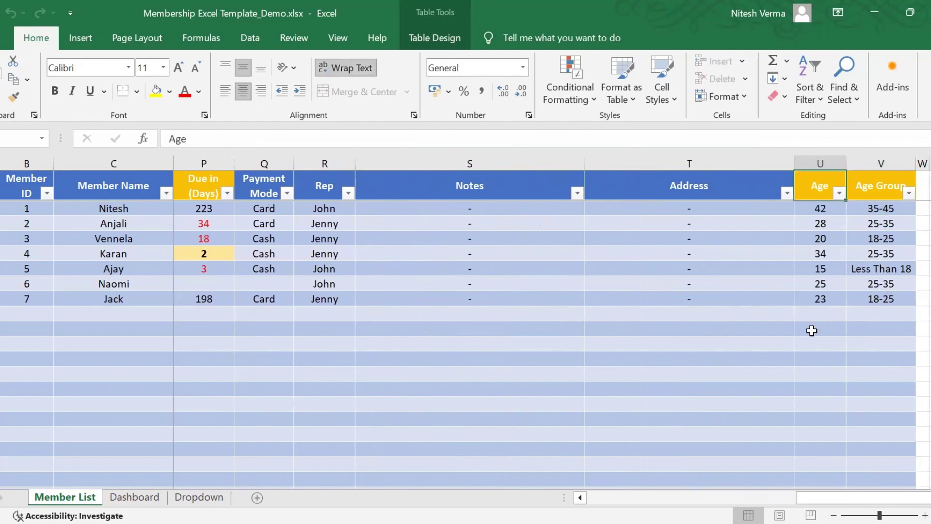
Review the Dashboard sheet's renewal figures and member age distribution chart.
key("Left")
key("Left")
key("Left")
key("Left")
key("Left")
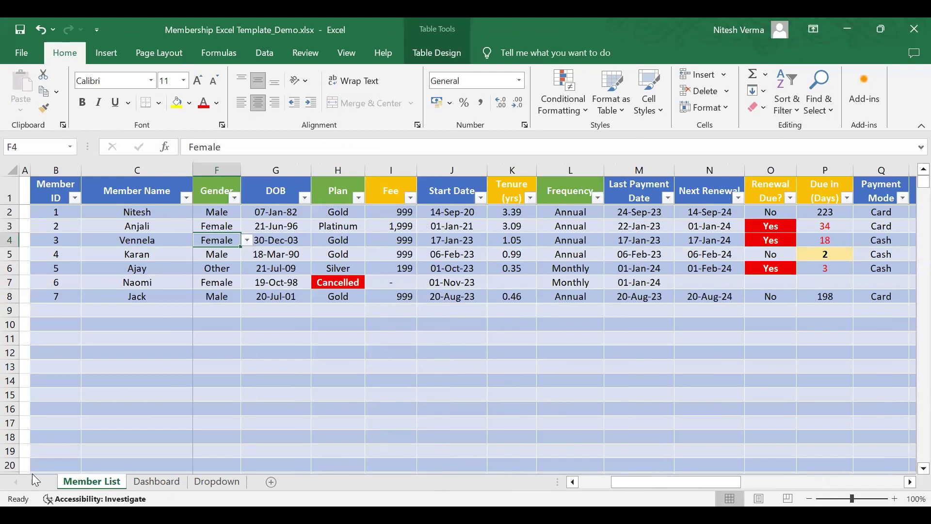
left_click(155, 484)
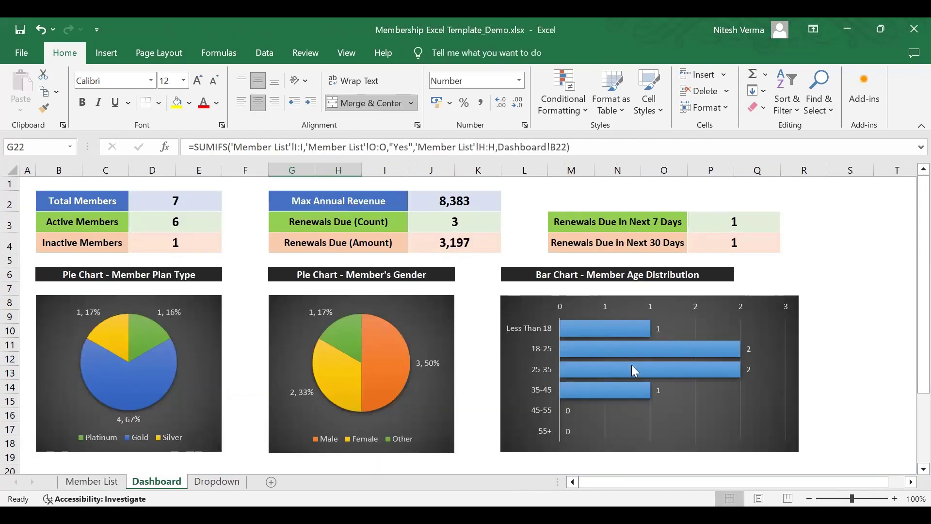
mouse_move(633, 371)
Inspect the second member's Fee formula in the Member List and the column headers from Fee through Rep.
left_click(110, 480)
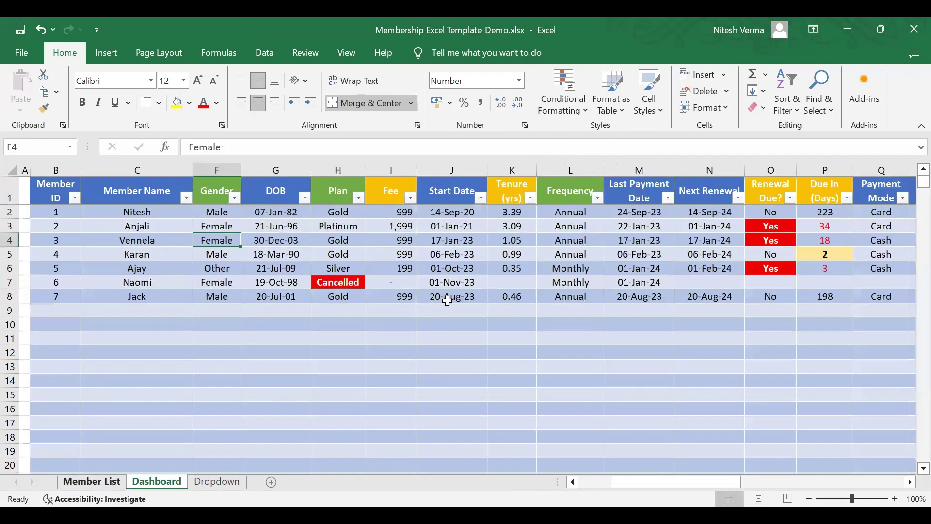
left_click(405, 227)
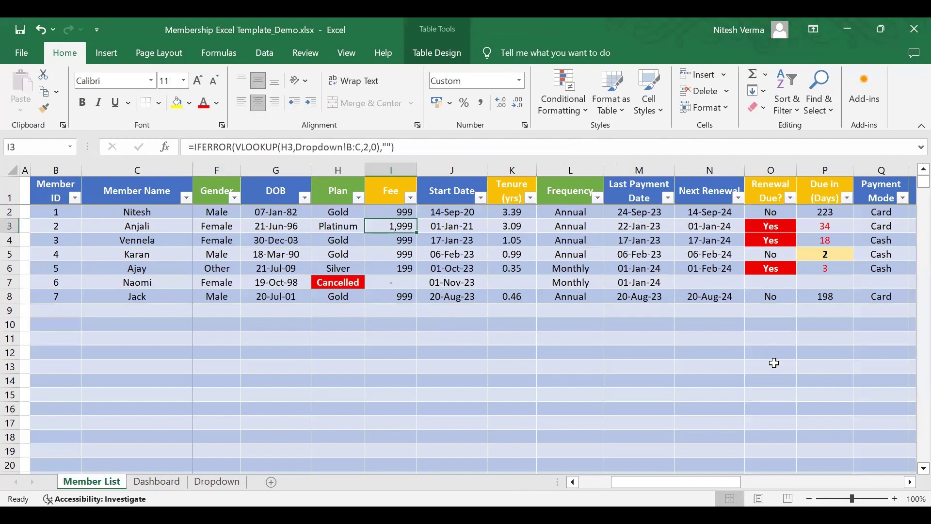
key("Up")
key("Up")
key("Right")
key("Right")
key("Right")
key("Right")
key("Right")
key("Right")
key("Right")
key("Right")
key("Right")
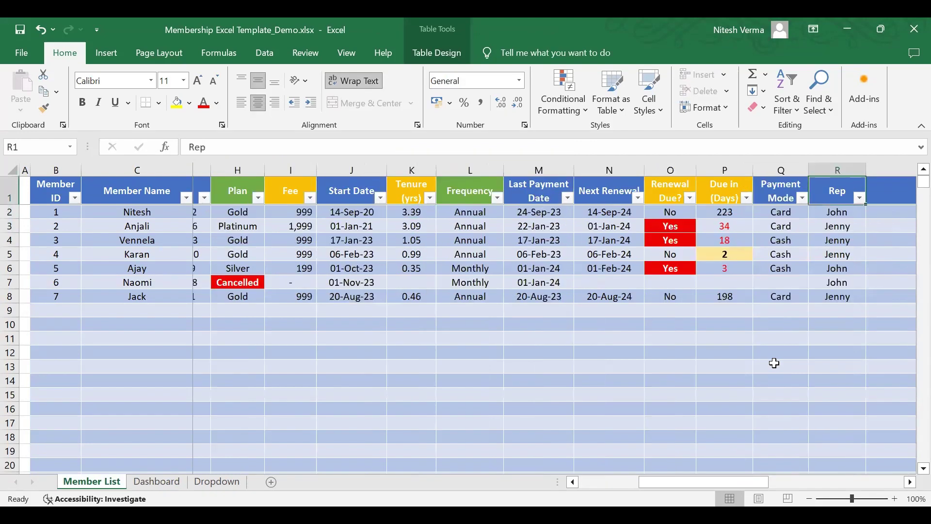
Recheck the column headers between Renewal Due? and Rep.
key("Left")
key("Left")
key("Left")
key("Right")
key("Right")
key("Right")
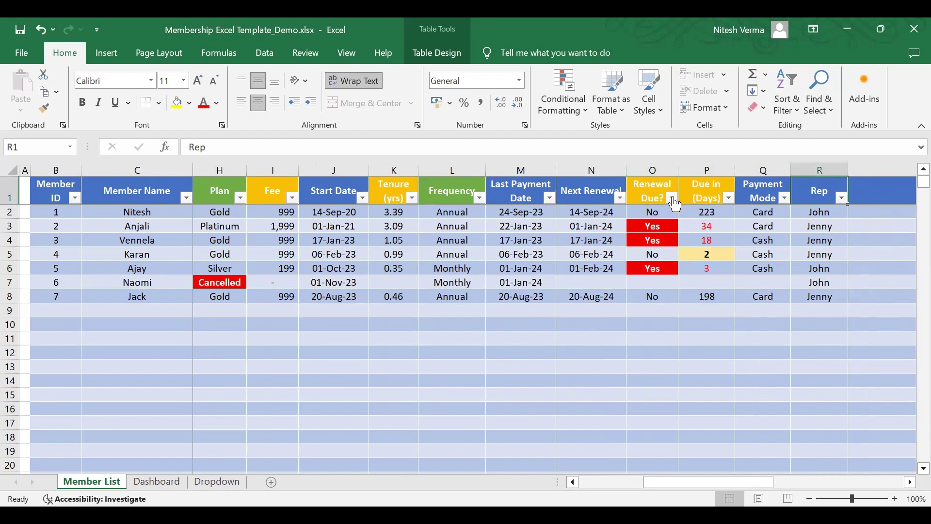
Filter the Renewal Due? column to show only Yes.
left_click(672, 197)
left_click(509, 351)
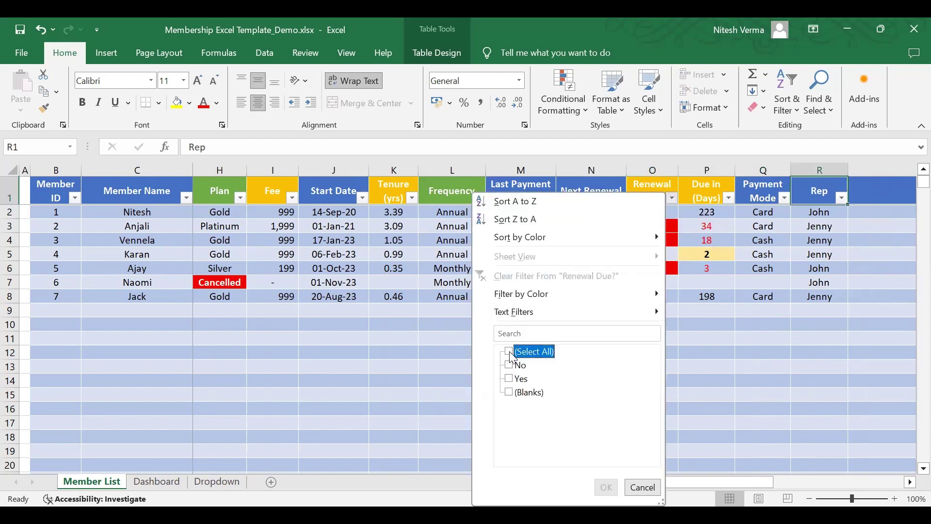
left_click(509, 379)
left_click(606, 487)
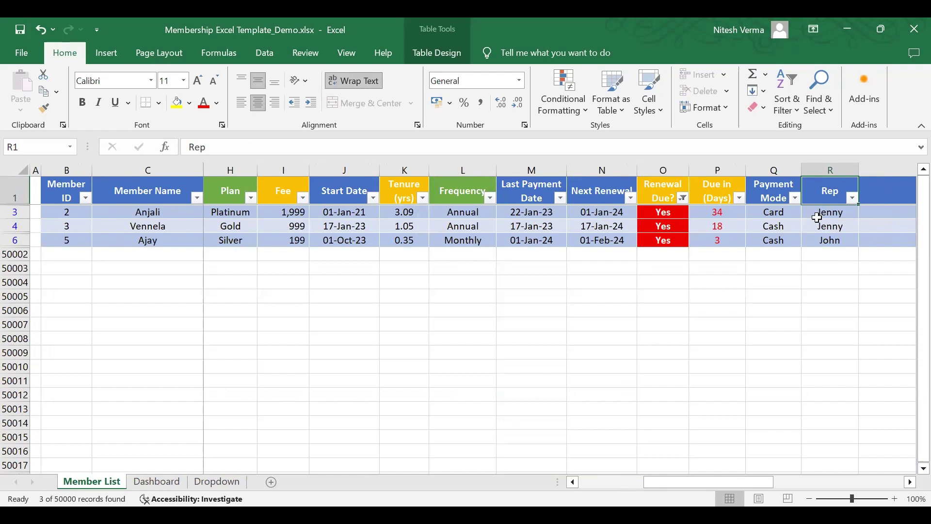
Check which rep is assigned to each of the filtered members with a renewal due.
left_click(832, 212)
left_click(832, 226)
left_click(831, 240)
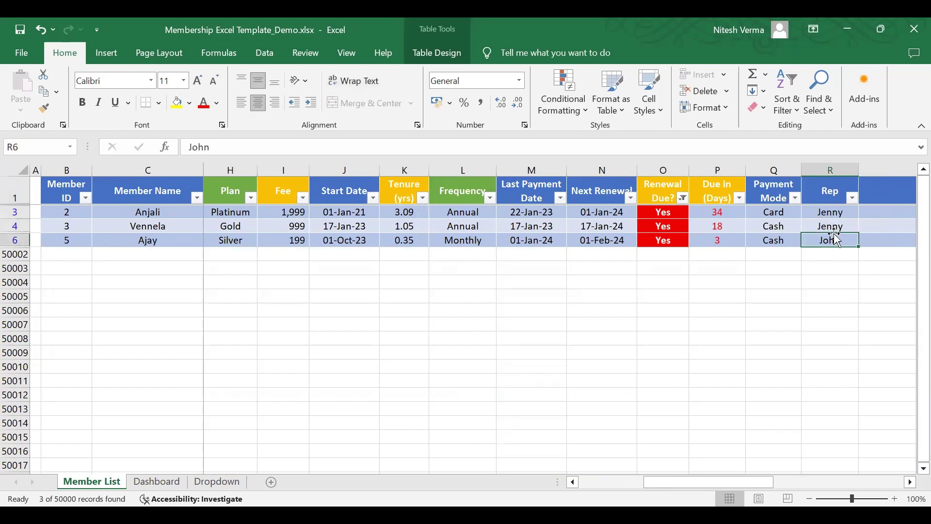
left_click_drag(834, 214, 832, 233)
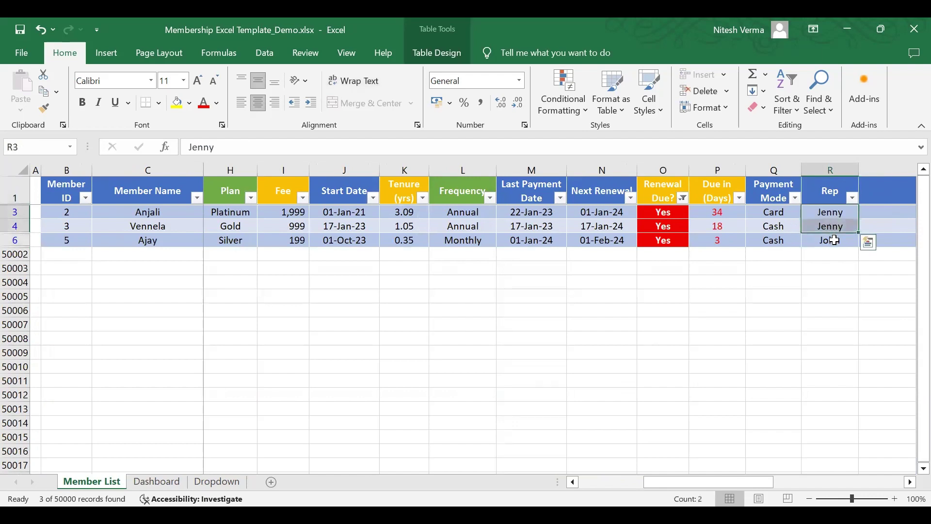
left_click(832, 240)
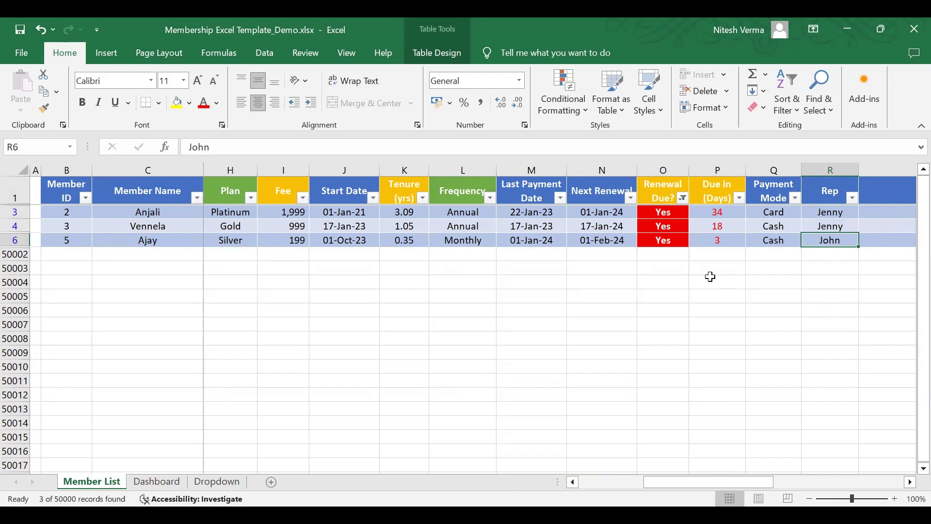
Restore all values in the Renewal Due? filter to show the full member list.
left_click(683, 198)
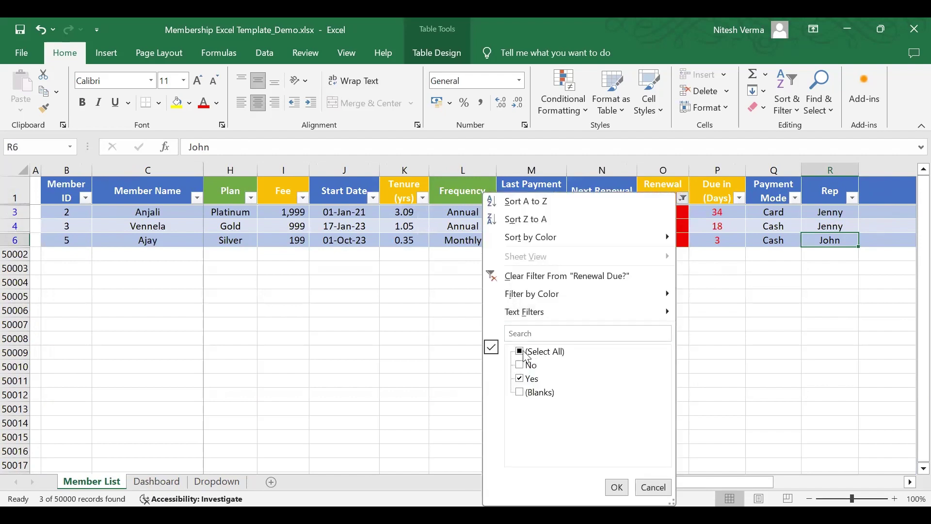
left_click(520, 351)
left_click(618, 487)
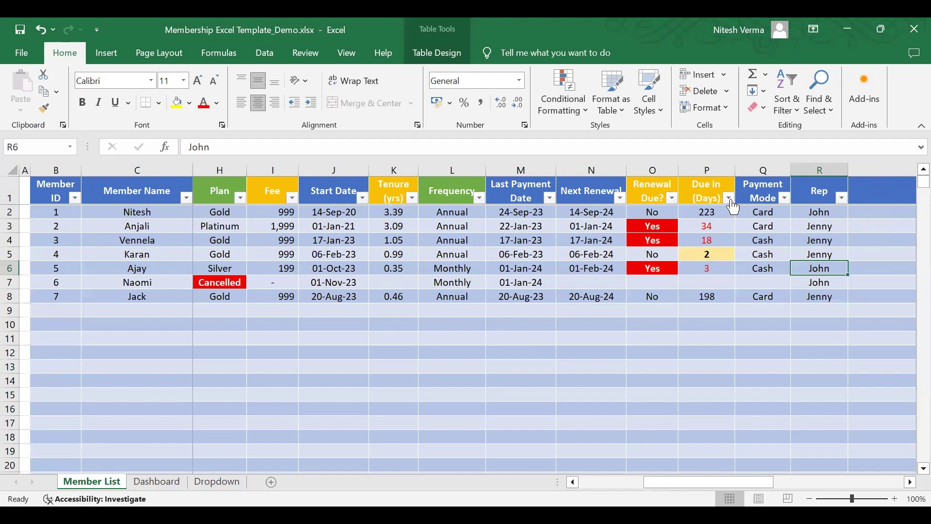
Filter the Due in (Days) column by the yellow cell color and check the filtered member's days, payment mode and rep.
left_click(729, 198)
mouse_move(678, 292)
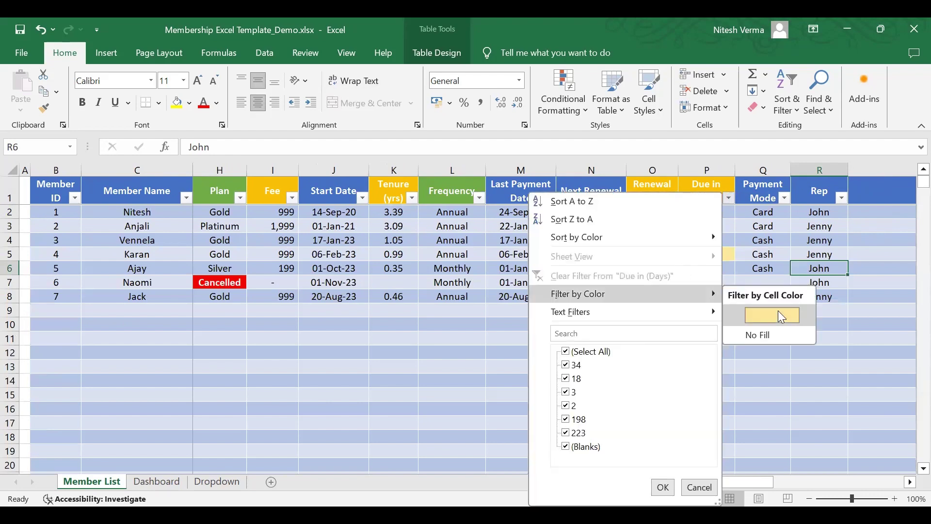
left_click(779, 314)
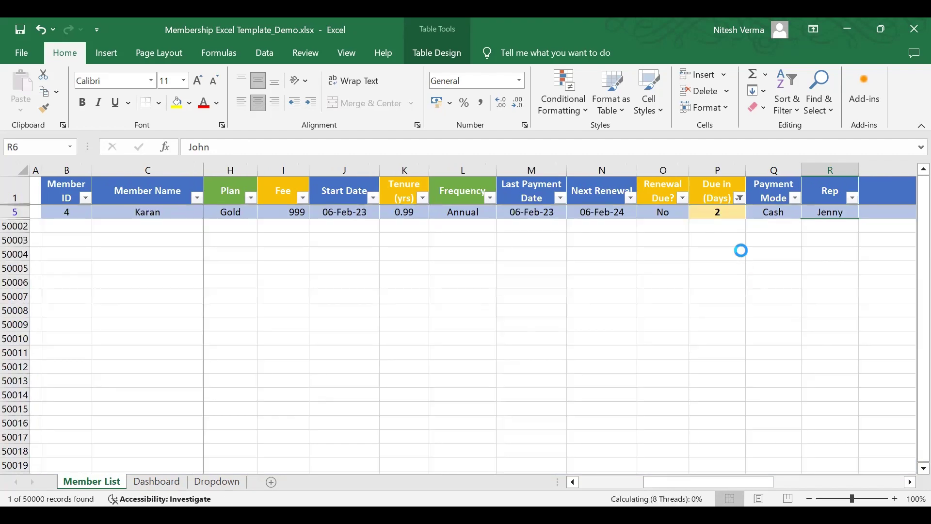
left_click(734, 212)
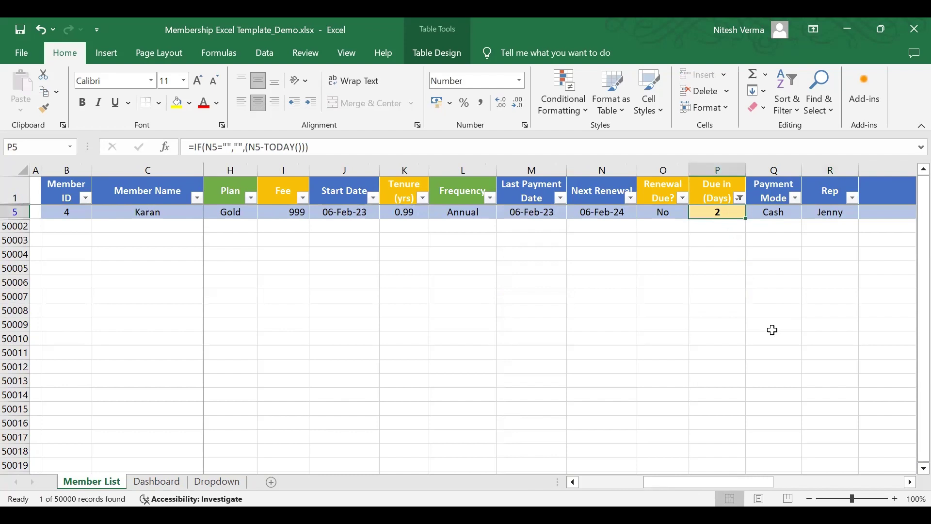
key("Right")
key("Right")
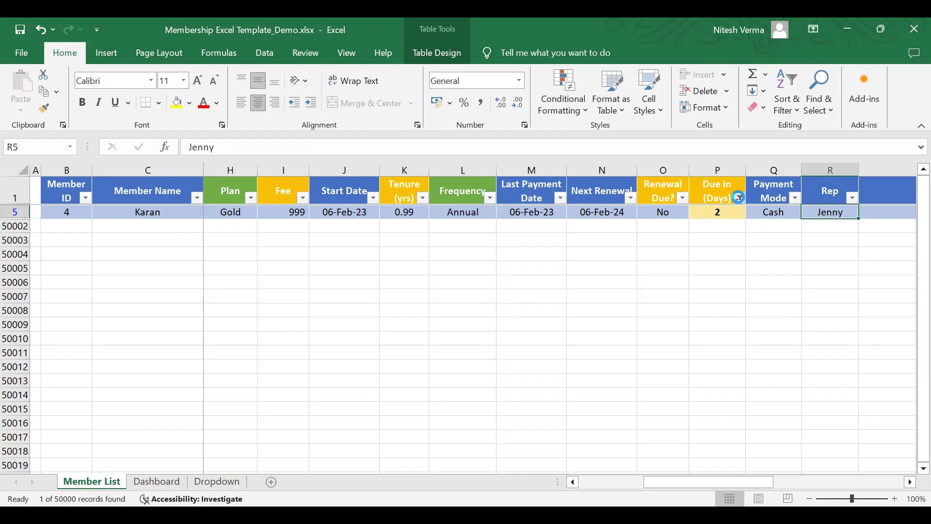
Remove the color filter from Due in (Days) by selecting all its values.
left_click(738, 197)
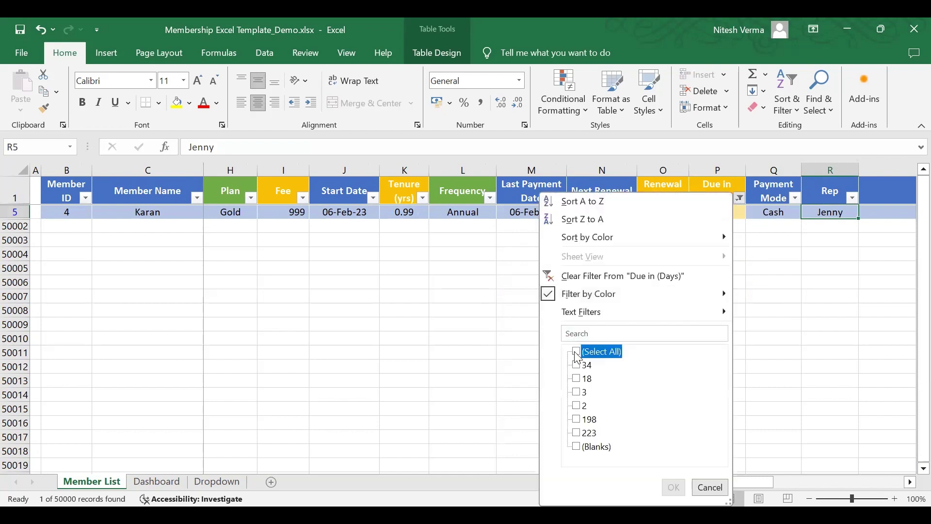
left_click(577, 351)
left_click(673, 488)
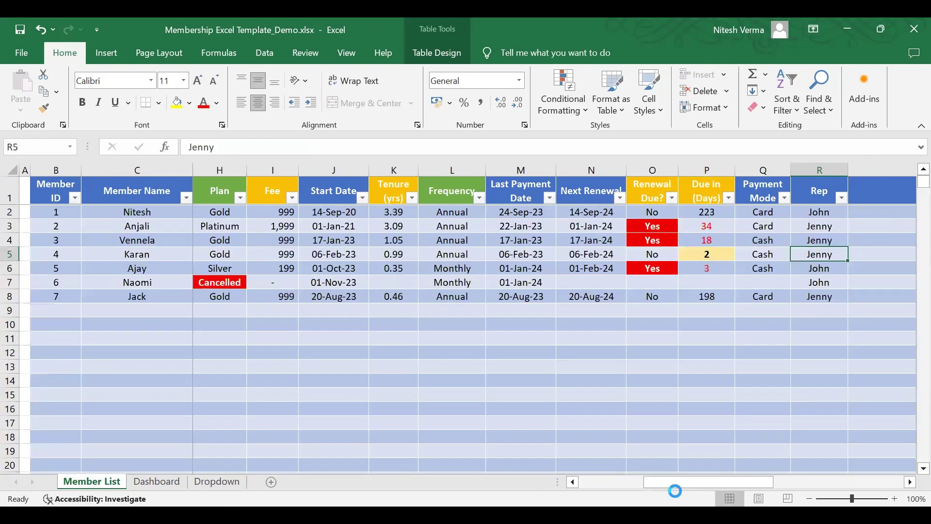
Review the Dashboard's metrics and charts and open the Dropdown sheet.
left_click(170, 482)
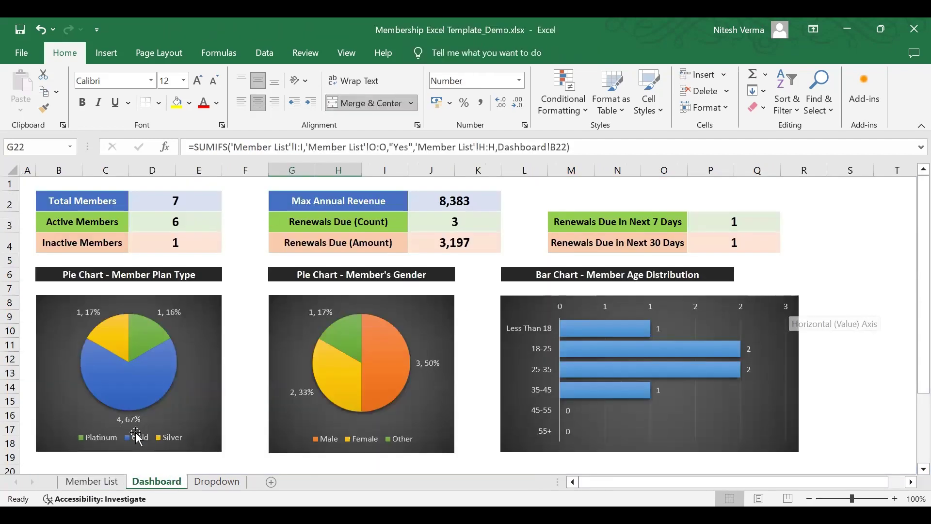
left_click(222, 480)
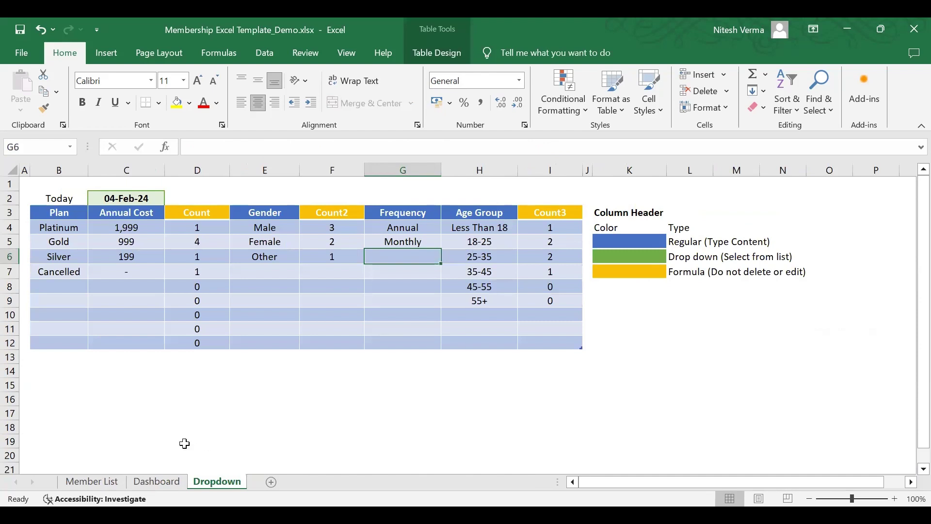
Return to the Member List without the Accessibility pane and examine the Member ID and Member Name headers.
left_click(85, 498)
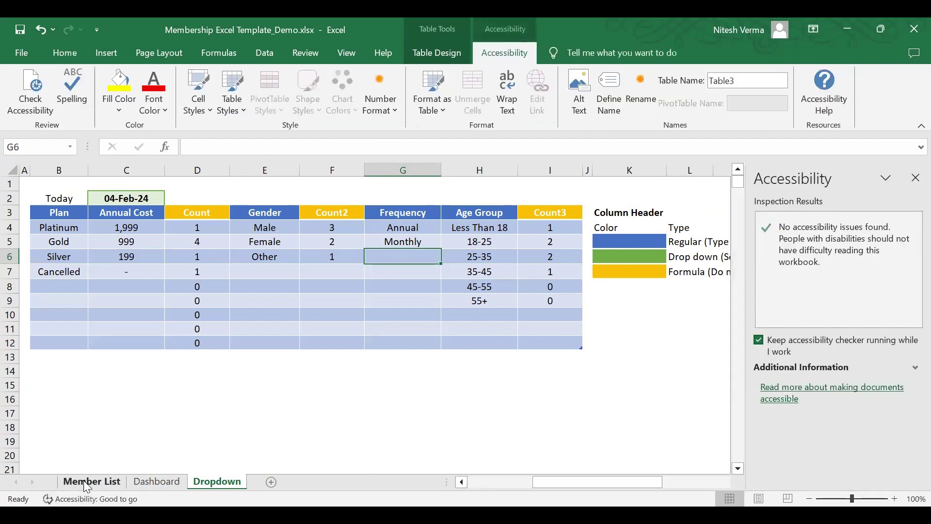
left_click(87, 483)
left_click(915, 178)
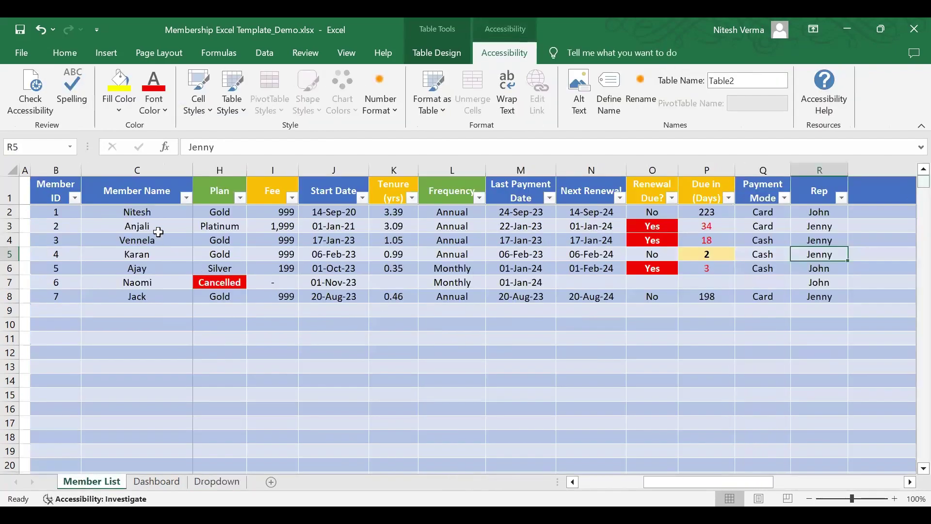
left_click(138, 191)
key("Left")
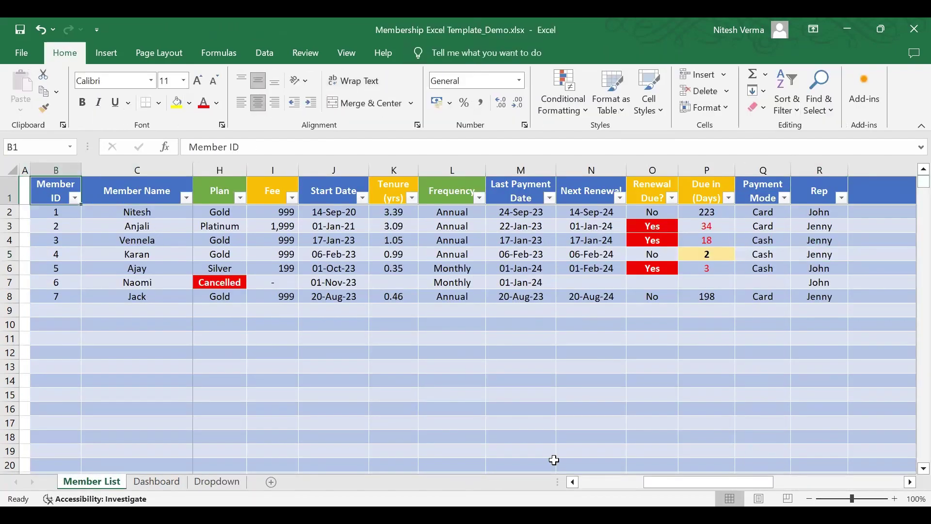
key("Right")
Examine the blue Regular (Type Content) and green Drop down entries in the Dropdown sheet's column header color legend.
left_click(239, 483)
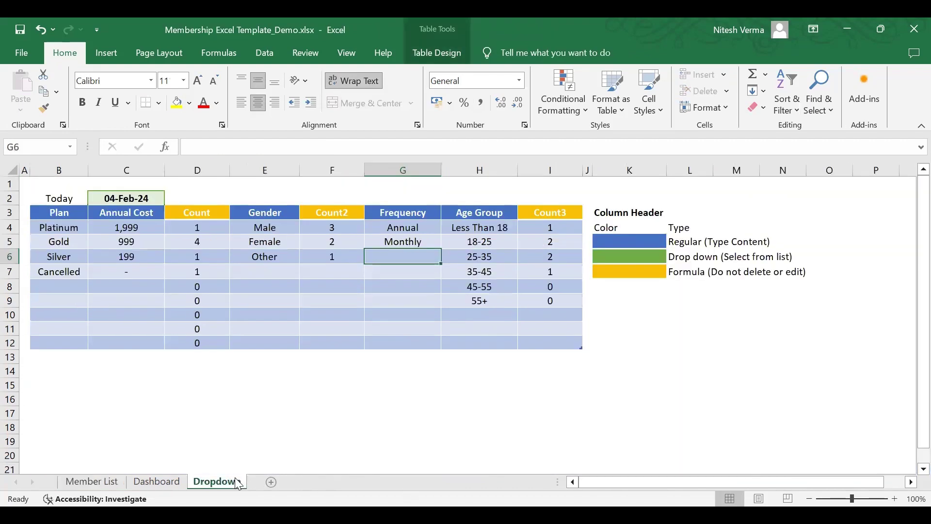
left_click(659, 242)
left_click(701, 243)
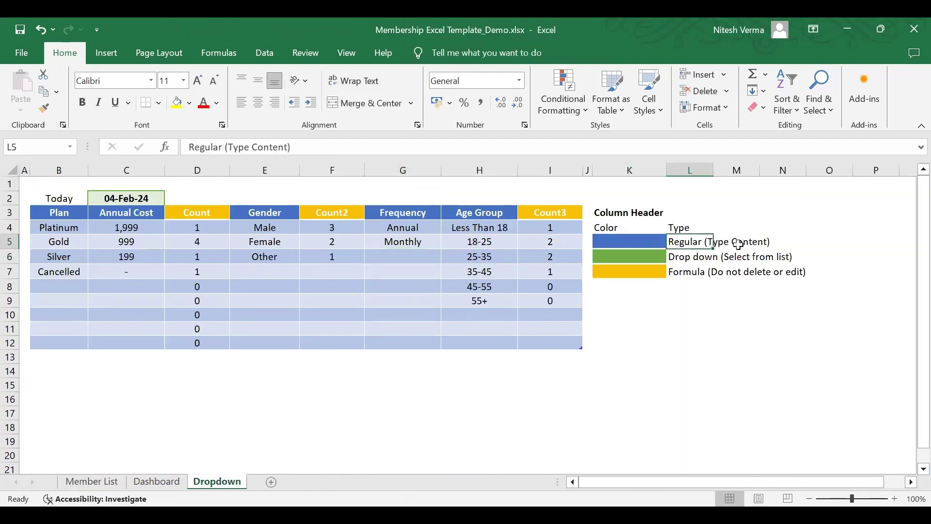
left_click(730, 243)
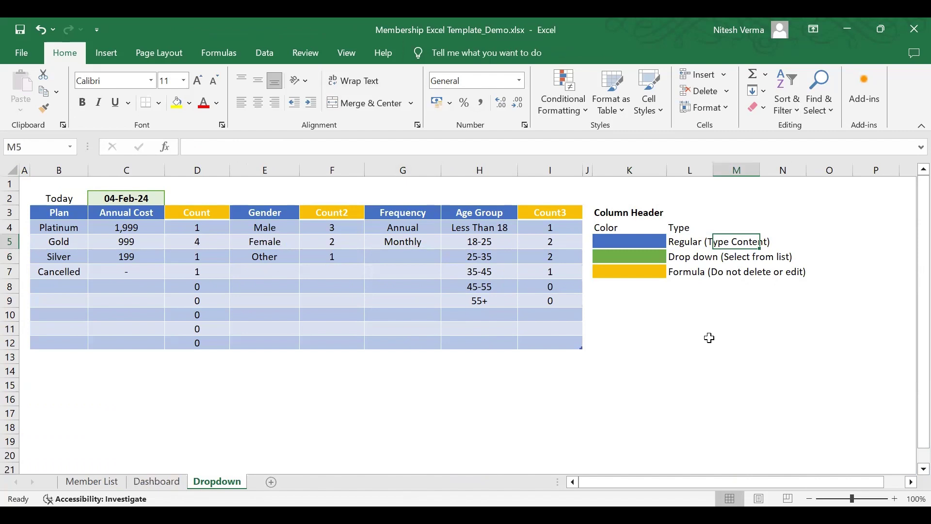
left_click(651, 255)
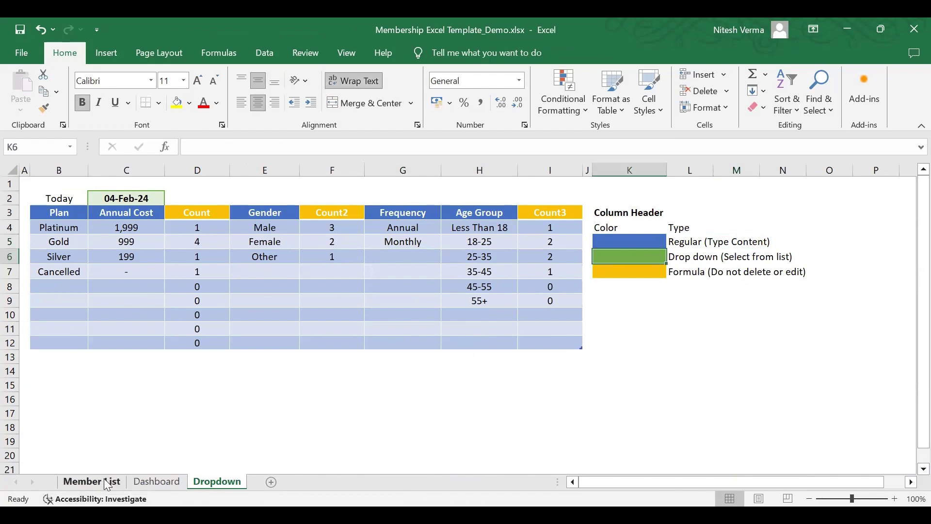
Examine the green Plan and Frequency headers in the Member List against the Dropdown sheet's color legend, and inspect the second member's Plan cell.
left_click(116, 485)
left_click(214, 187)
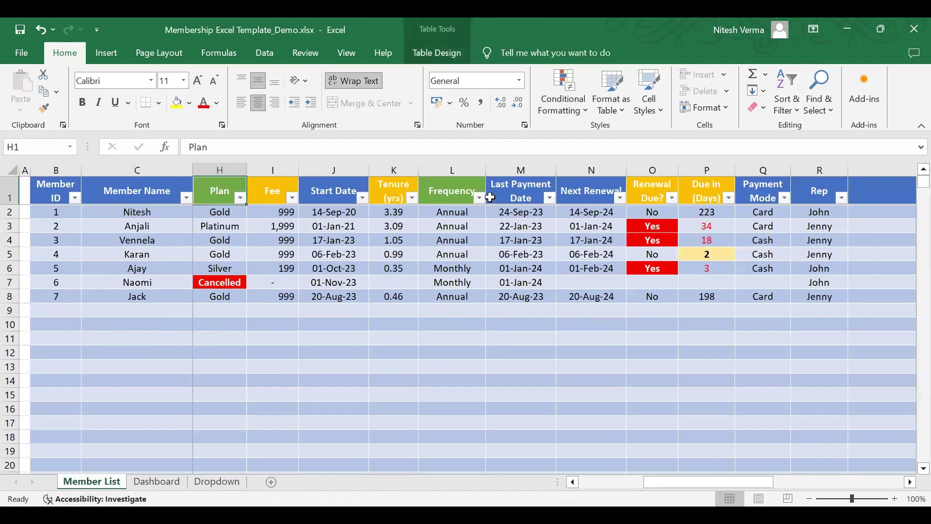
left_click(465, 188)
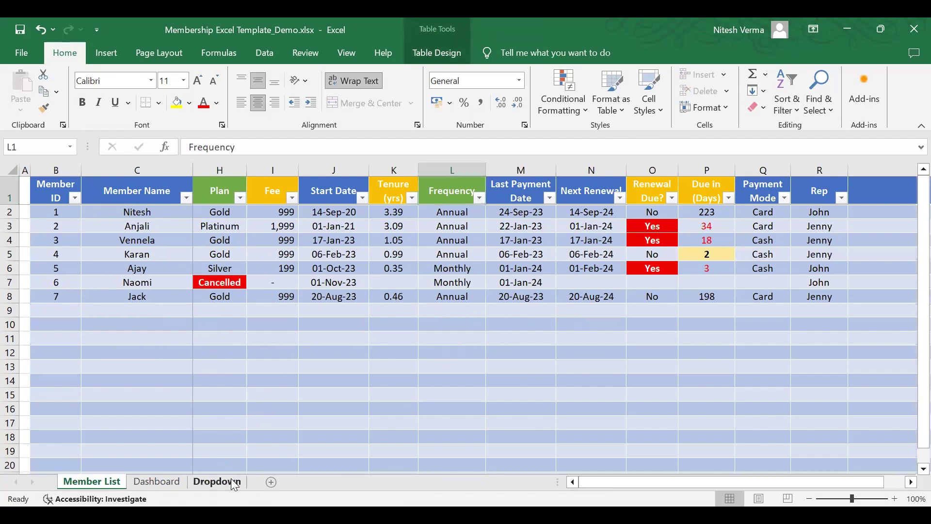
left_click(233, 483)
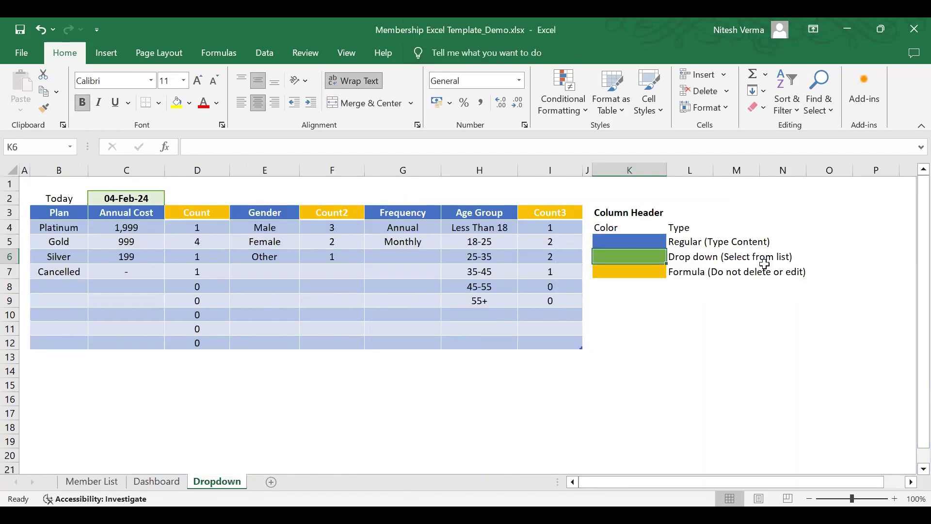
left_click(106, 485)
left_click(229, 226)
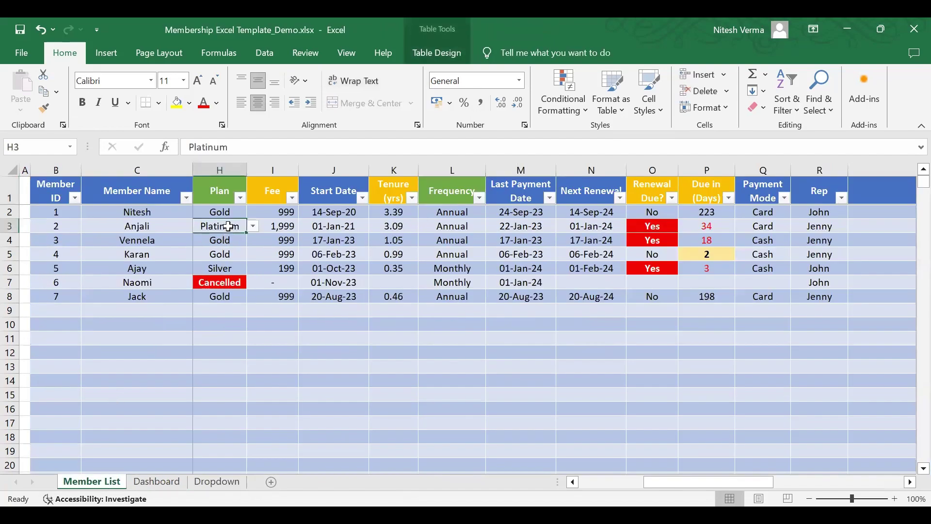
Examine the Plan, Gender and Frequency option lists in the Dropdown sheet.
left_click(230, 484)
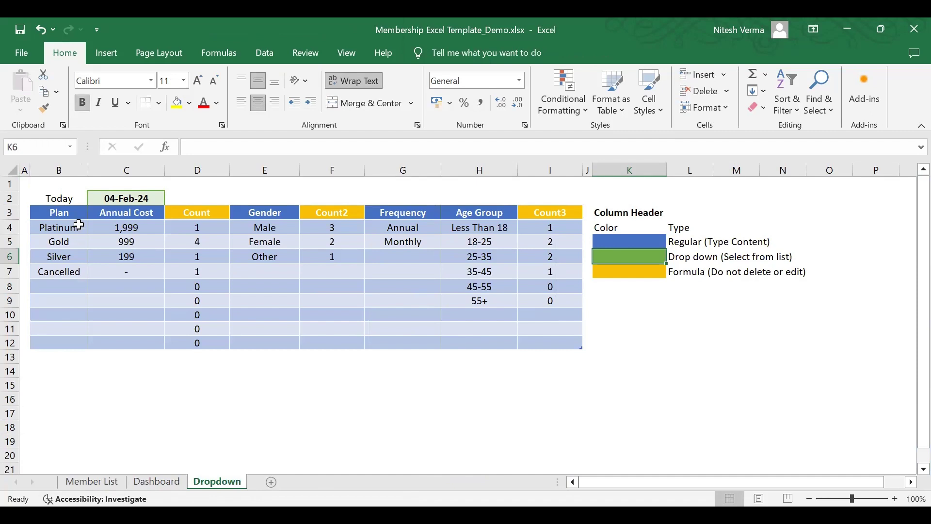
left_click_drag(77, 226, 71, 272)
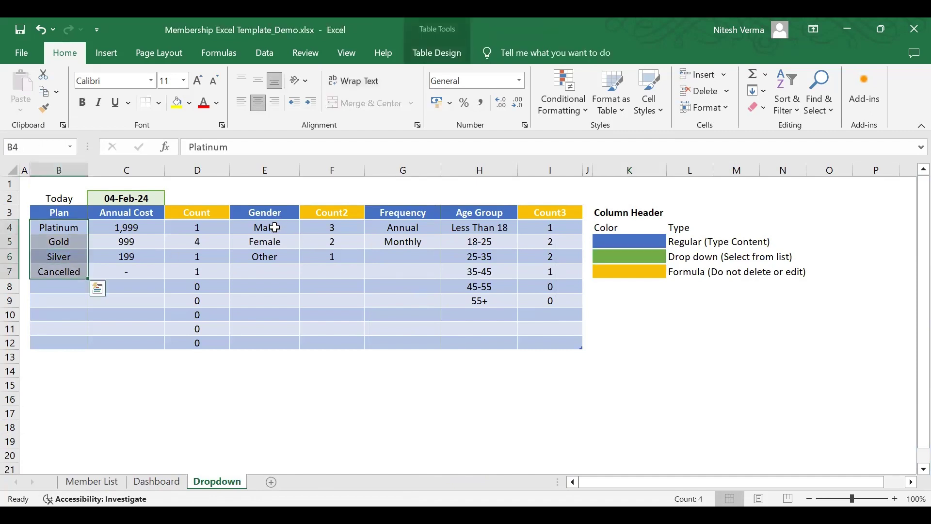
left_click_drag(271, 227, 272, 254)
left_click(407, 229)
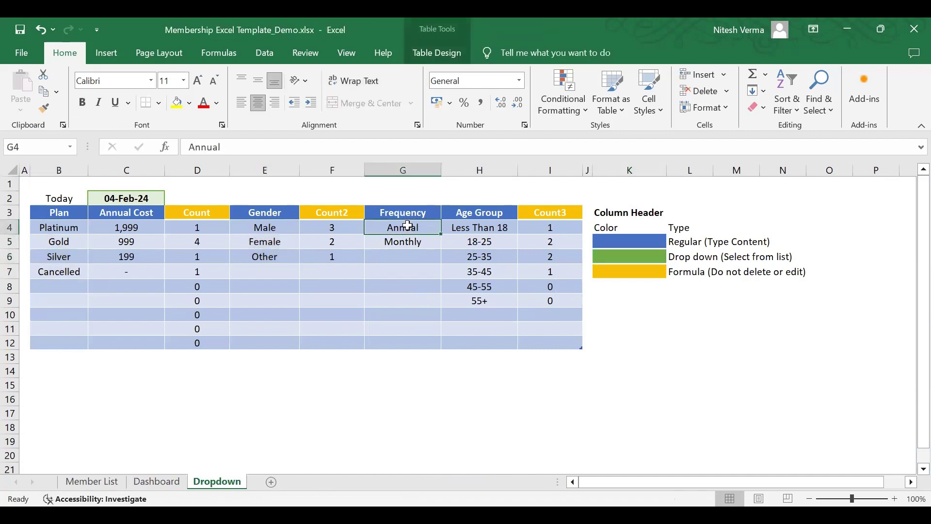
Check the yellow Formula (Do not delete or edit) legend entry and compare the Member List's Tenure (yrs) formula with the Start Date column.
left_click(649, 273)
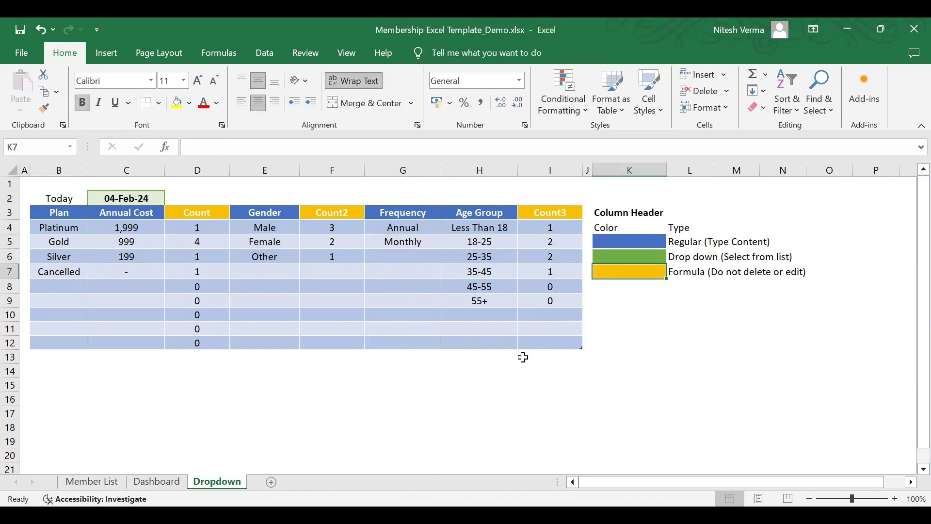
left_click(103, 483)
left_click(393, 228)
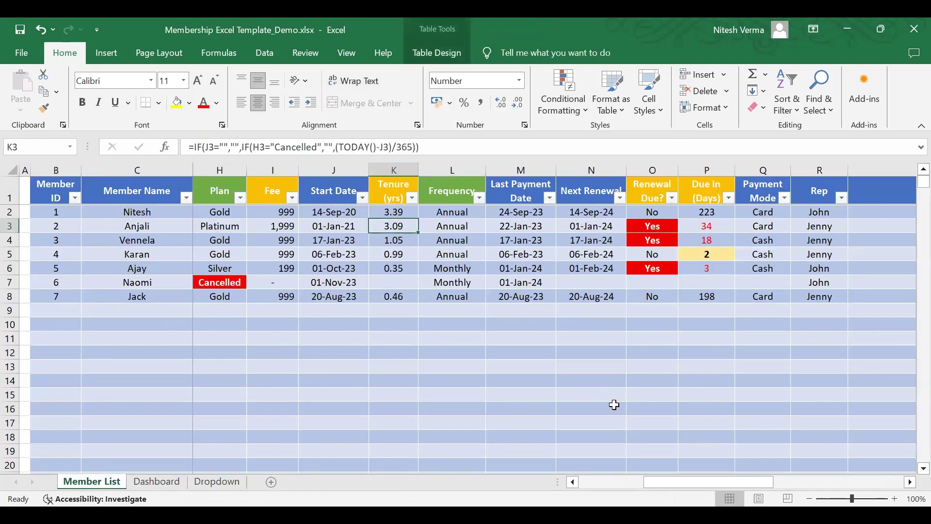
key("Left")
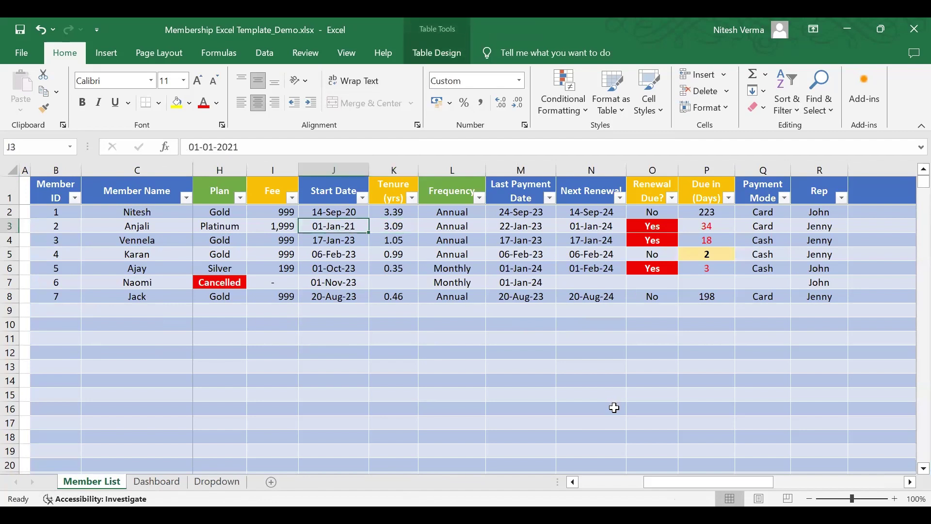
key("Right")
key("Left")
key("Up")
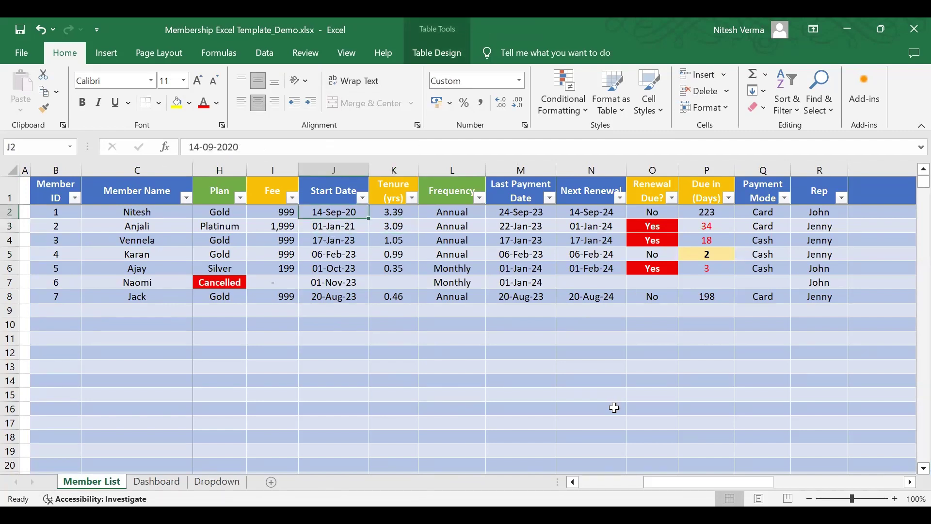
Clear the first member's Start Date to test the Tenure (yrs) formula, and undo the deletion.
key("Delete")
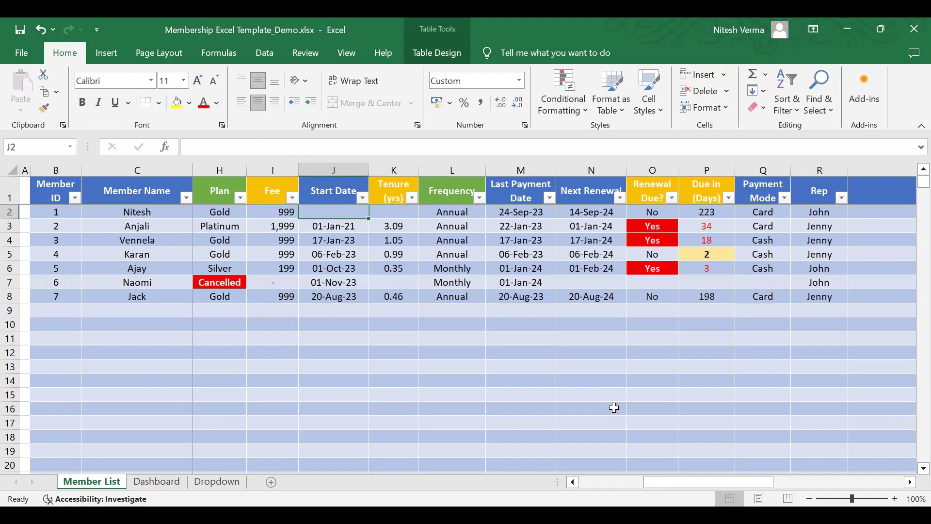
key("Right")
key("Left")
key("ctrl+z")
Examine the Tenure (yrs) formula down the column from the first member to the empty row 10.
key("Right")
key("Down")
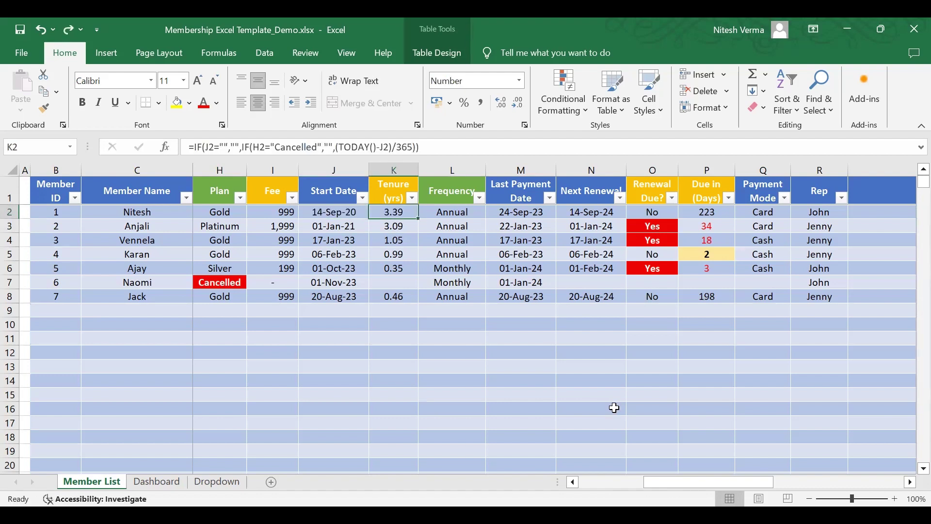
key("Down")
key("Down")
key("Down")
key("Down")
key("Down")
key("Down")
key("Down")
key("Down")
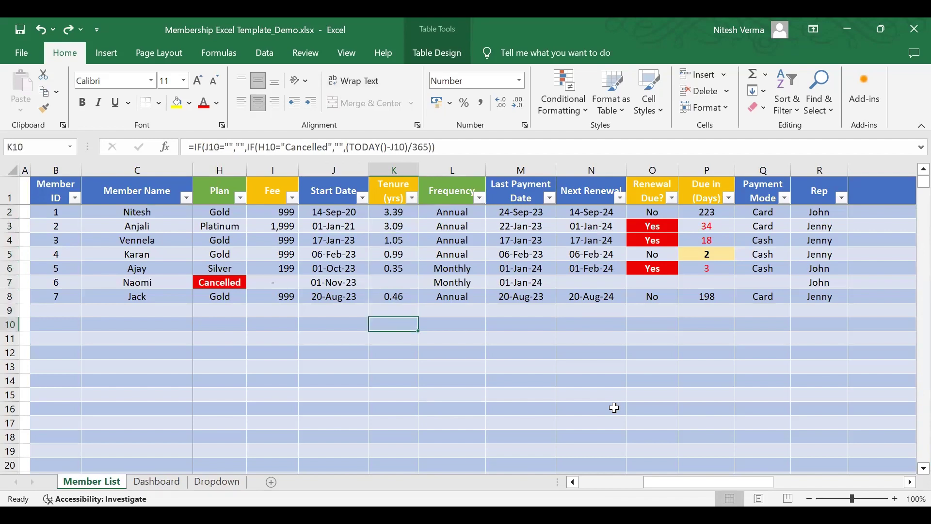
Examine the yellow formula headers Fee, Tenure (yrs), Renewal Due? and Due in (Days) in the Member List.
left_click(272, 194)
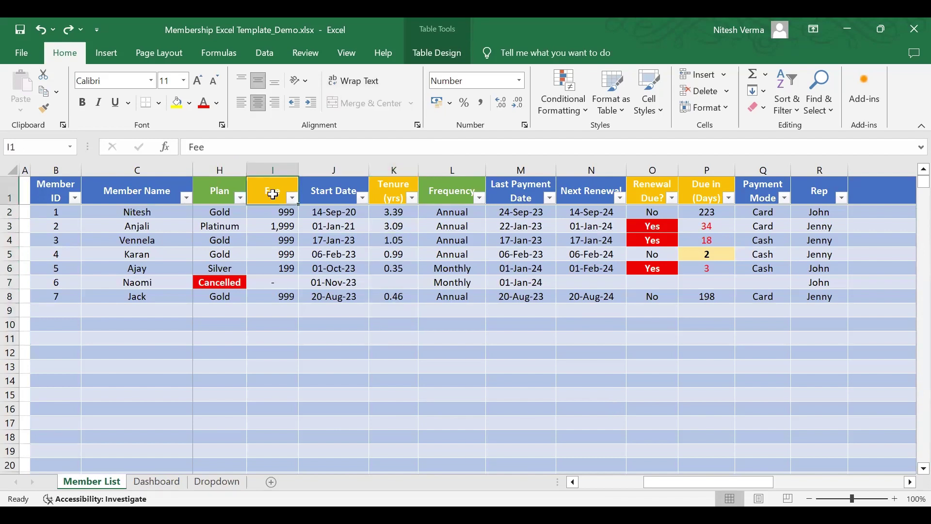
left_click(386, 191)
left_click(652, 190)
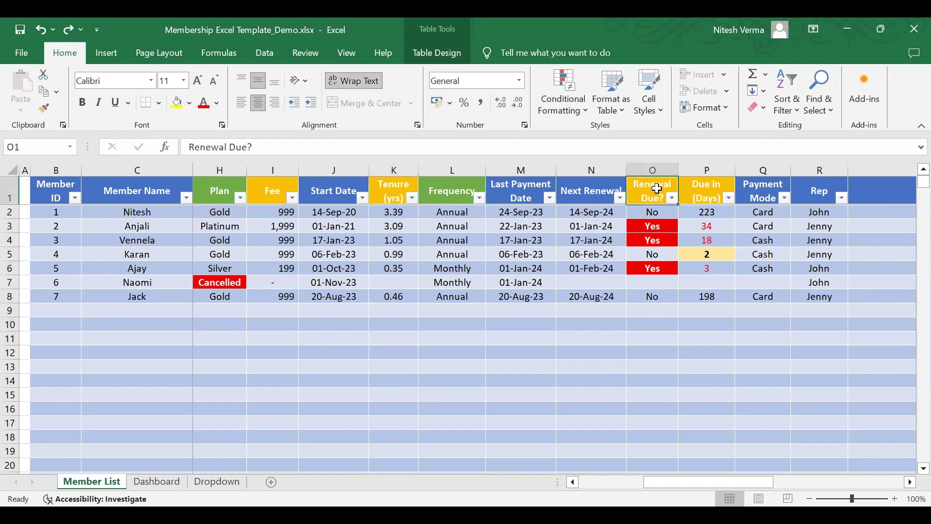
left_click(715, 191)
Compare the first member's Renewal Due? formula with the Next Renewal date it refers to.
key("Down")
key("Left")
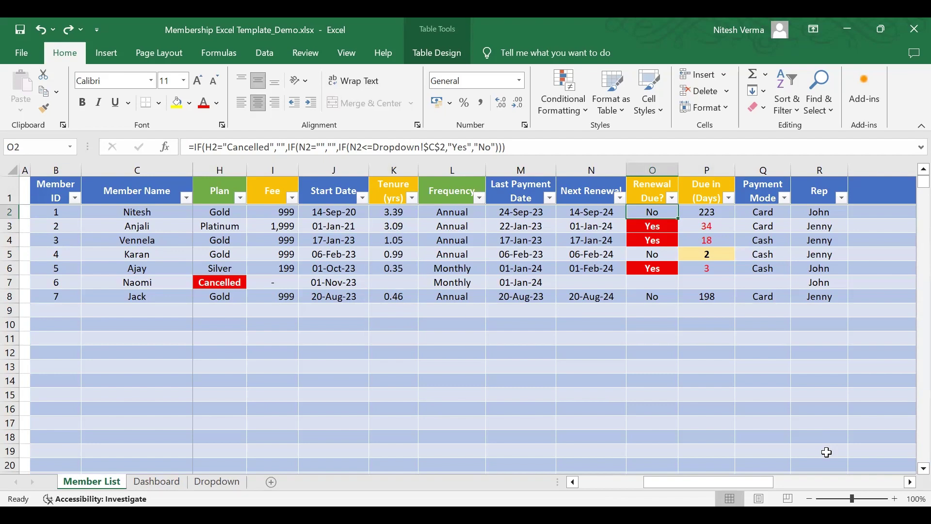
key("Left")
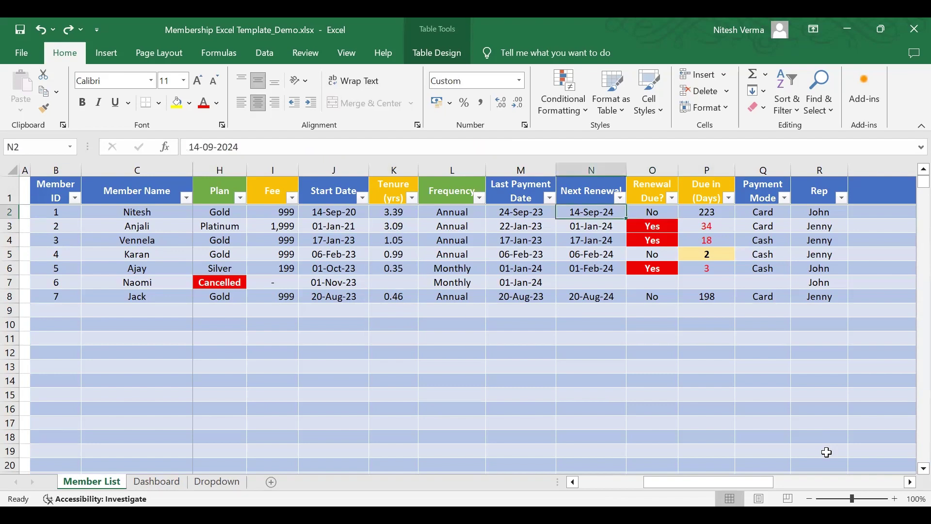
key("Right")
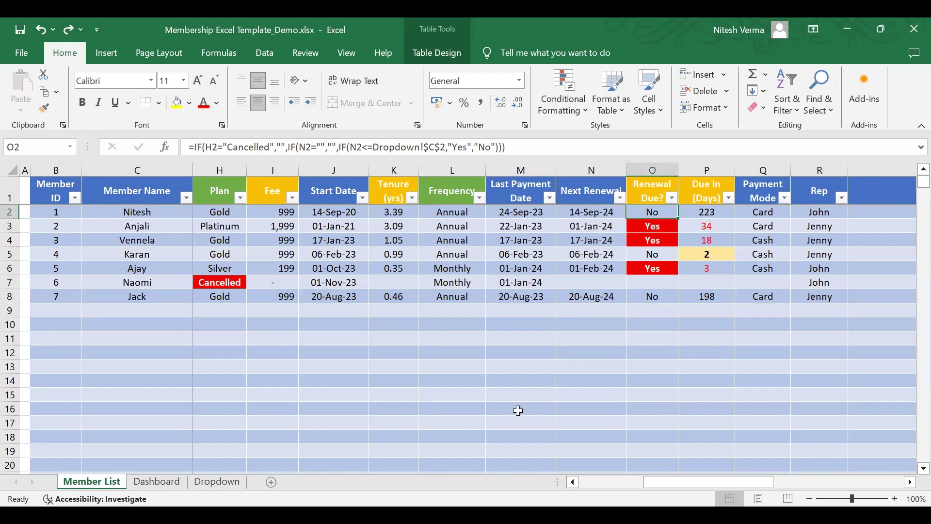
Return to the Dashboard sheet and select the empty cell S11 beside the age distribution chart.
left_click(161, 481)
left_click(840, 344)
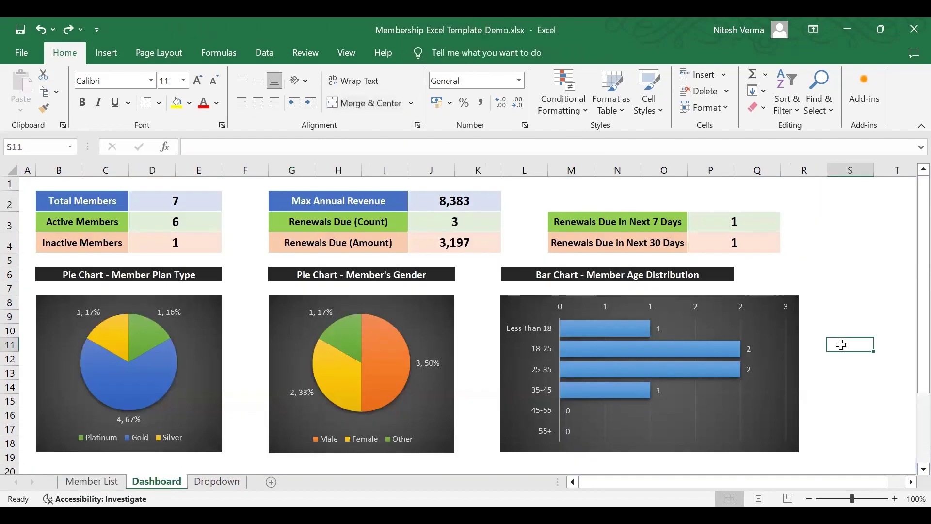